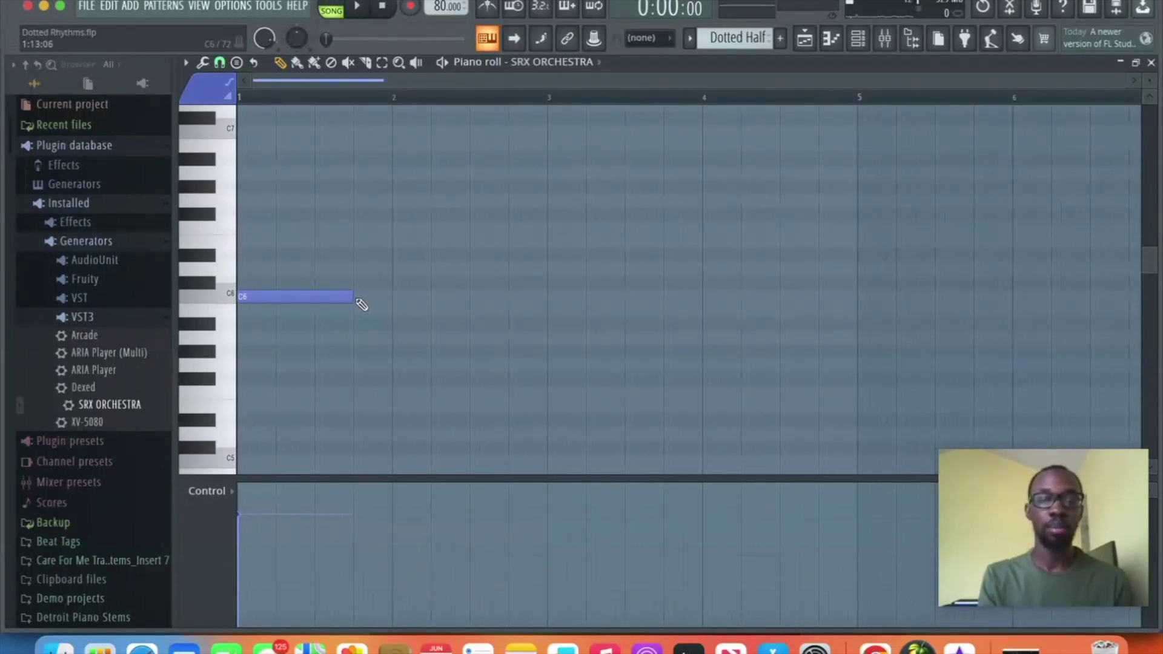
- Add a quarter-length C6 after the dotted half note to fill bar 1, and play the Dotted Half pattern
{"action": "left_click", "coordinate": [357, 299]}
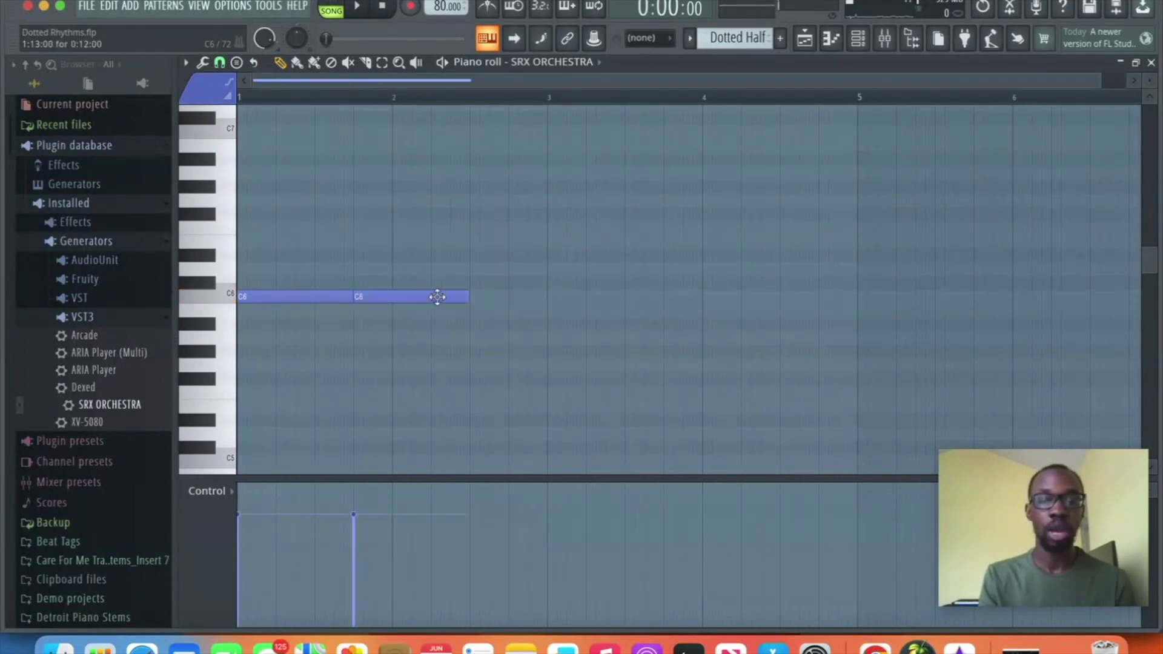
{"action": "left_click_drag", "start_coordinate": [465, 300], "coordinate": [392, 299]}
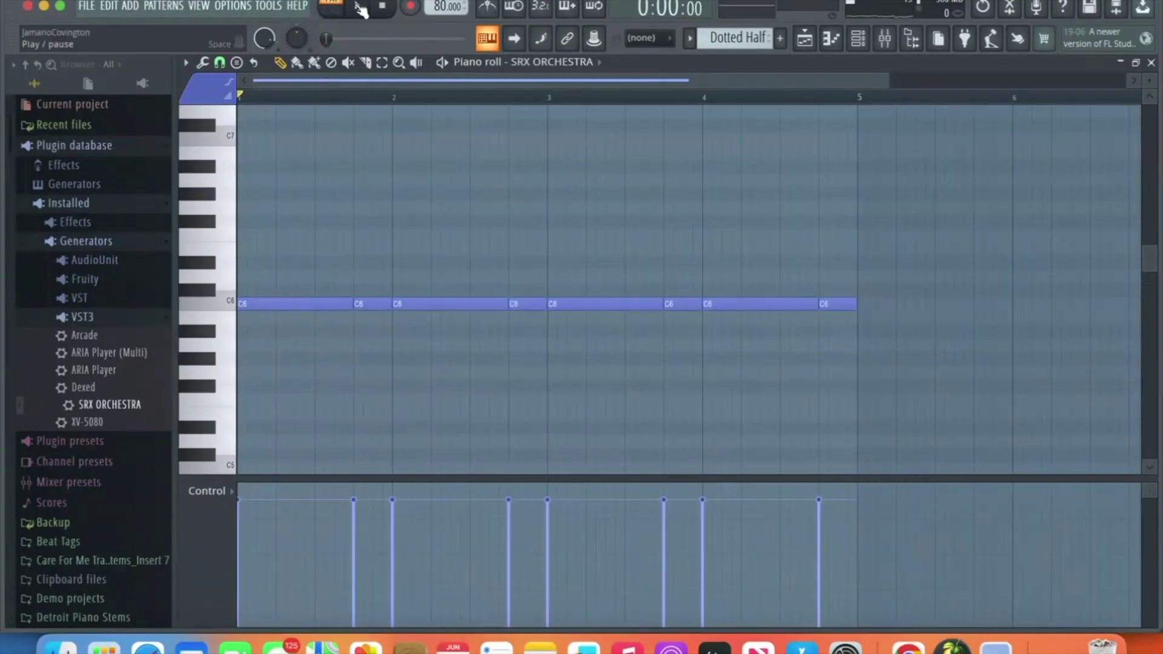
{"action": "left_click", "coordinate": [357, 7]}
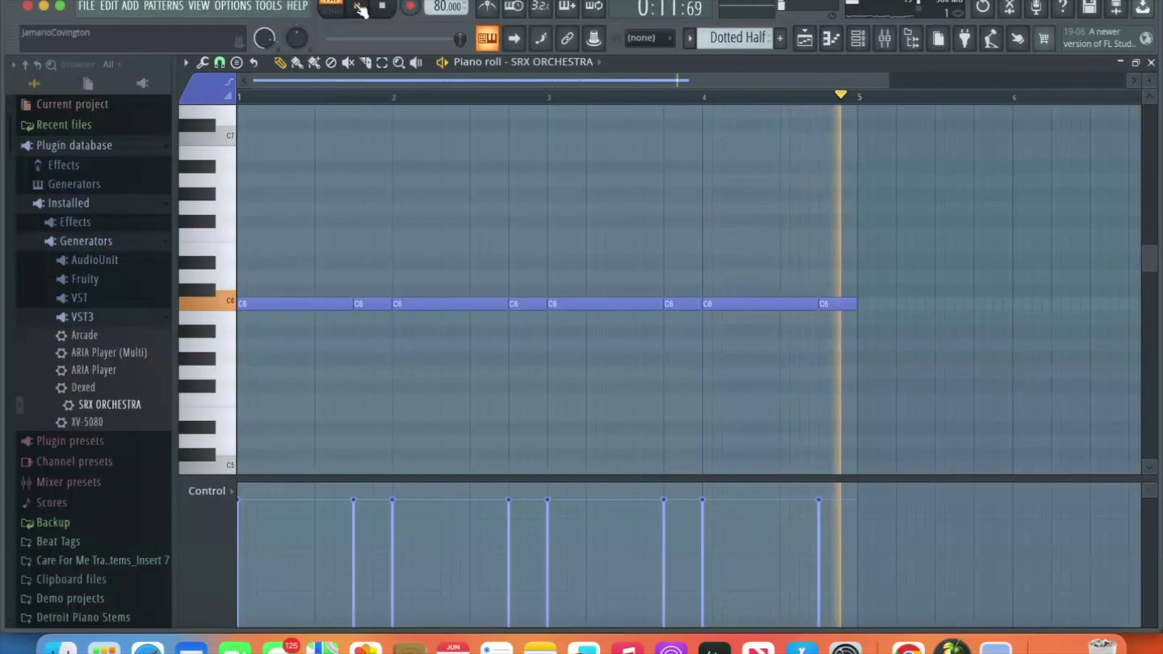
{"action": "left_click", "coordinate": [359, 8]}
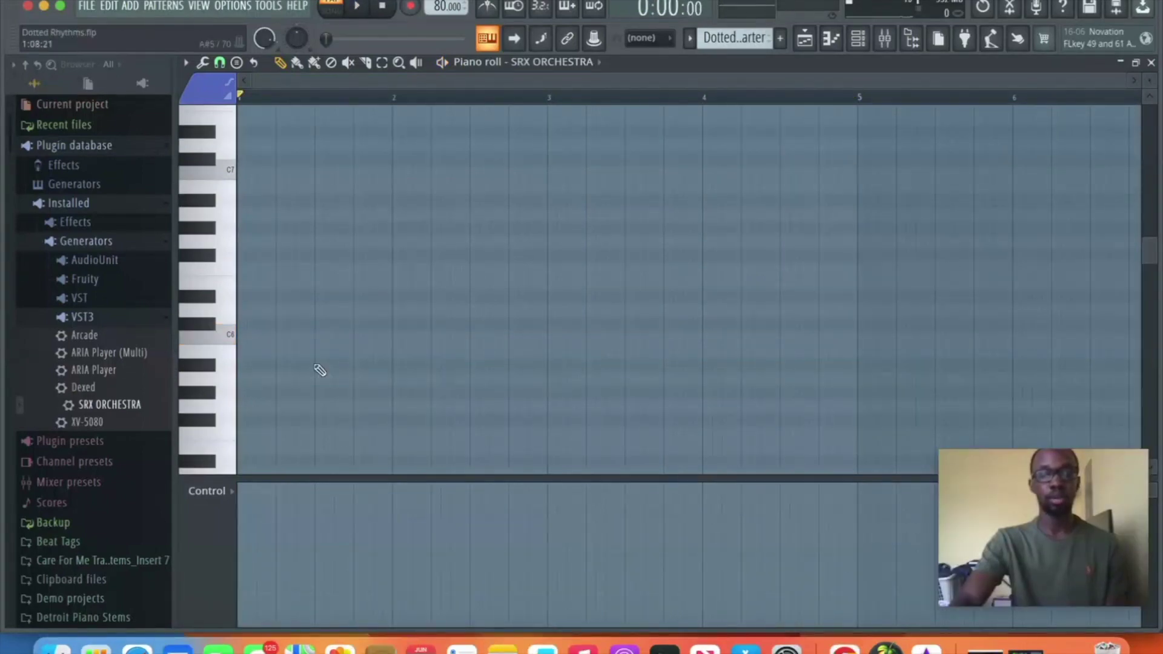
- In the Dotted Quarter pattern, place a six-step C6 at the start of bar 1 followed by a two-step C6
{"action": "left_click", "coordinate": [244, 346]}
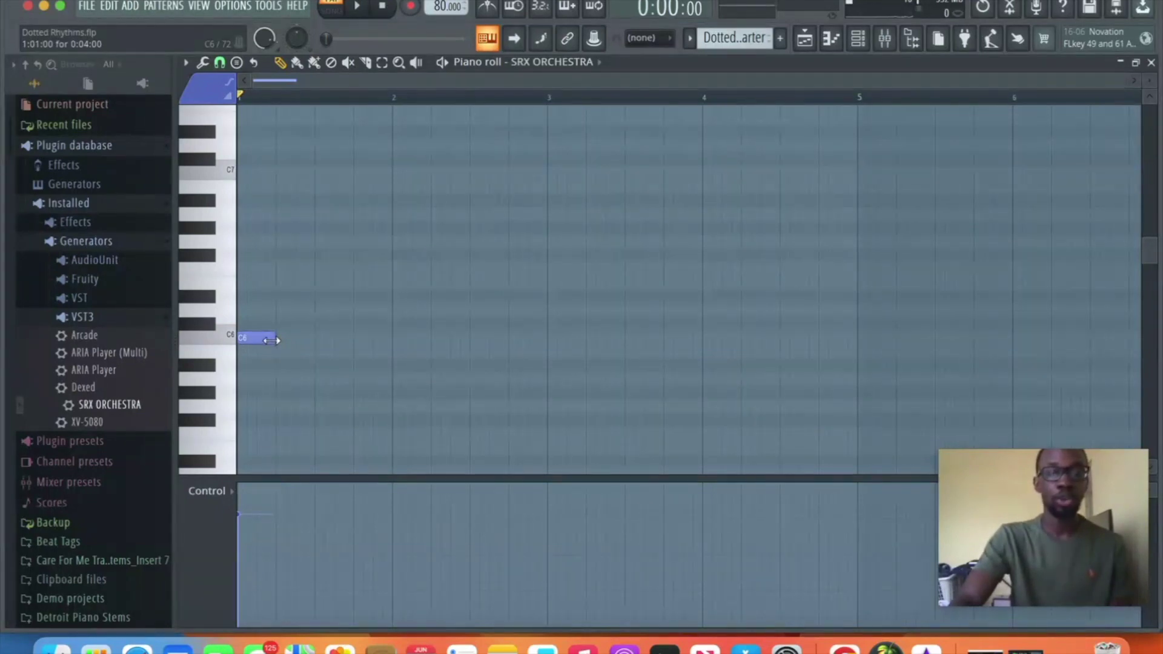
{"action": "left_click_drag", "start_coordinate": [273, 340], "coordinate": [288, 340]}
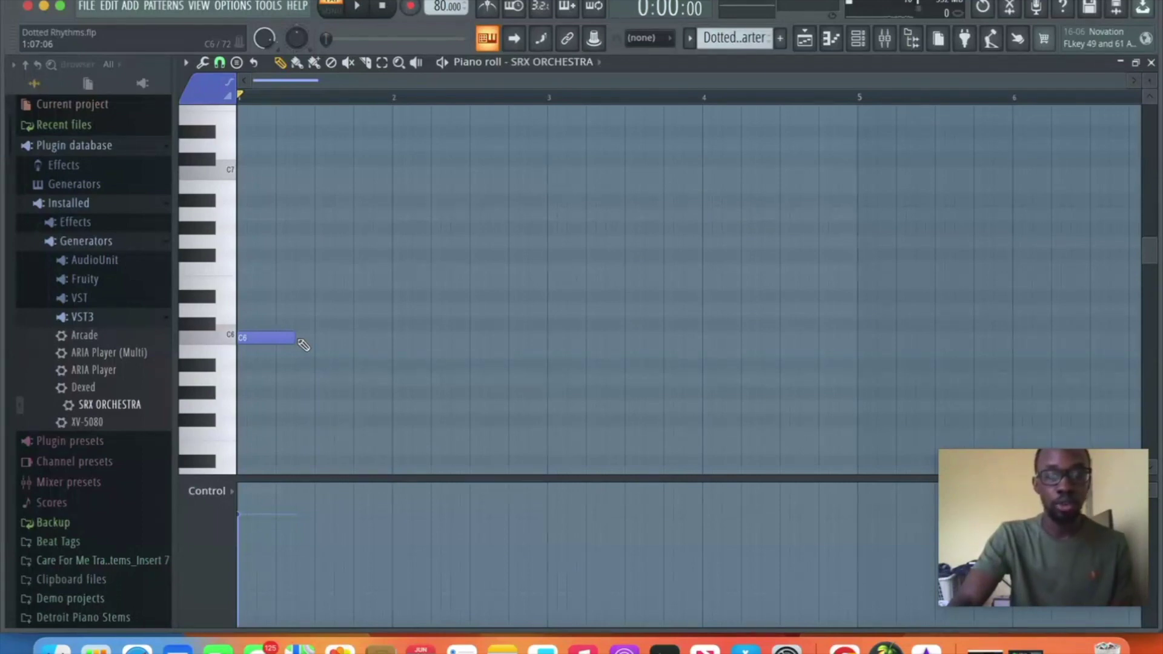
{"action": "left_click", "coordinate": [299, 341]}
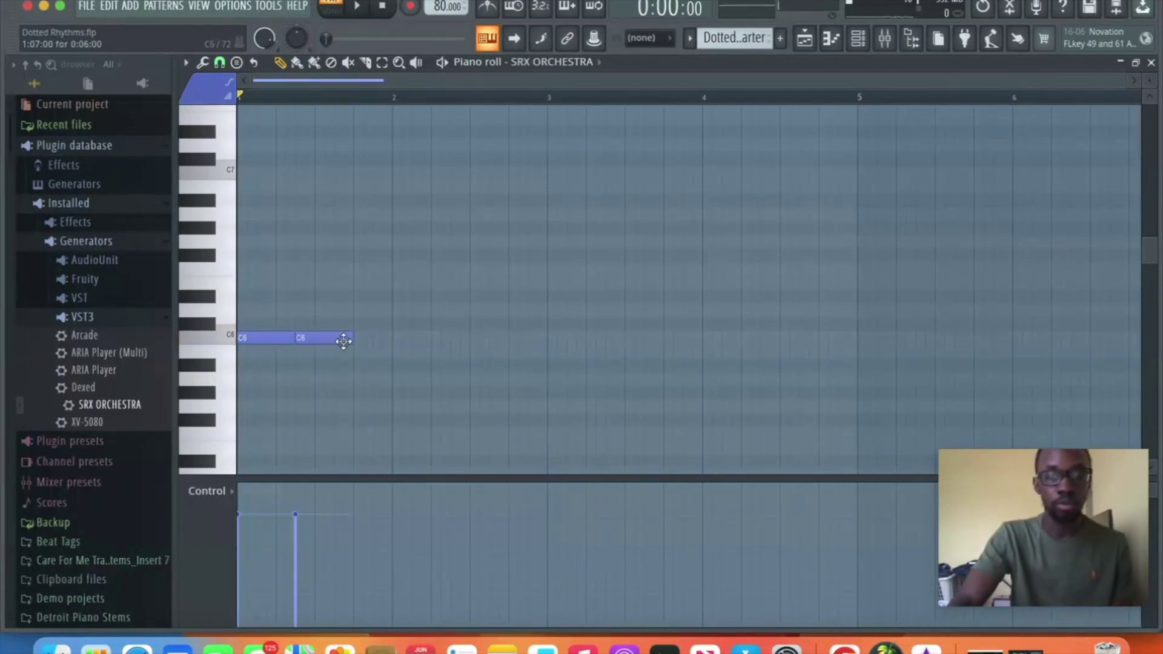
{"action": "left_click_drag", "start_coordinate": [354, 341], "coordinate": [315, 345]}
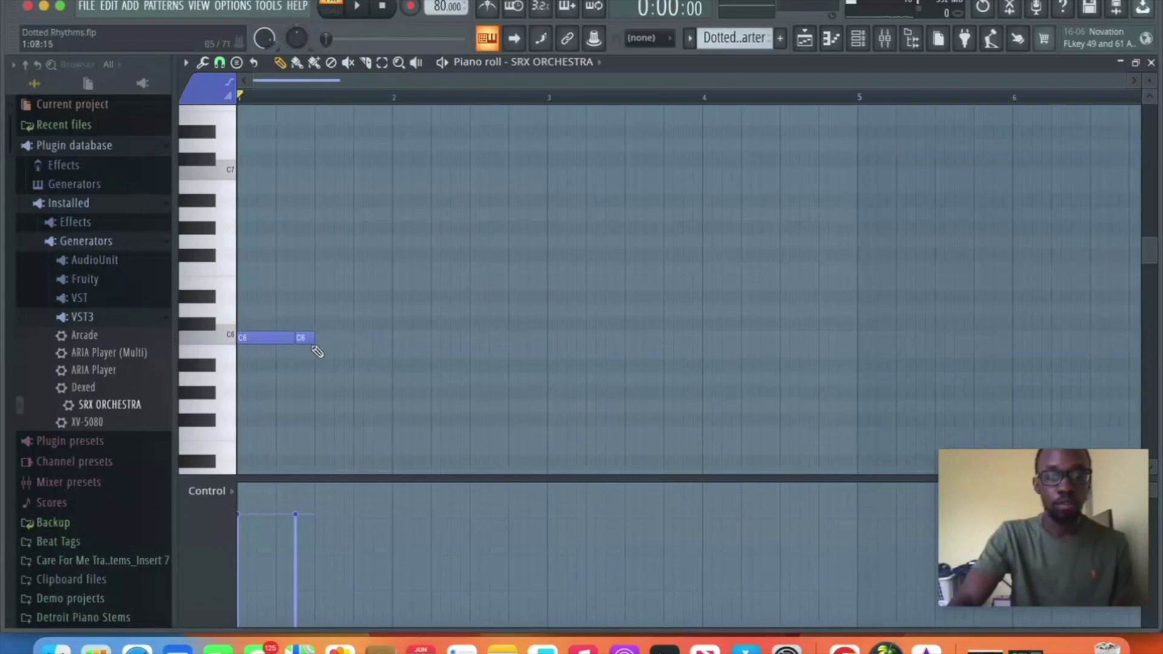
- Repeat the six-step and two-step C6 pair to complete bar 1, and play the Dotted Quarter pattern
{"action": "left_click", "coordinate": [260, 336]}
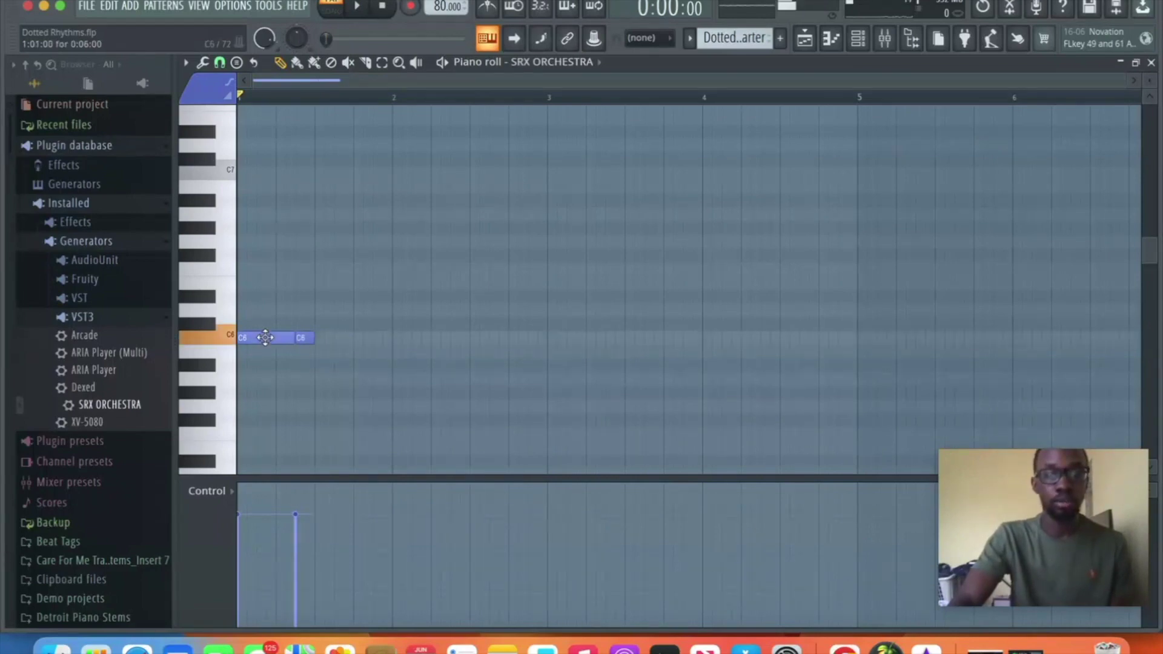
{"action": "left_click", "coordinate": [318, 340]}
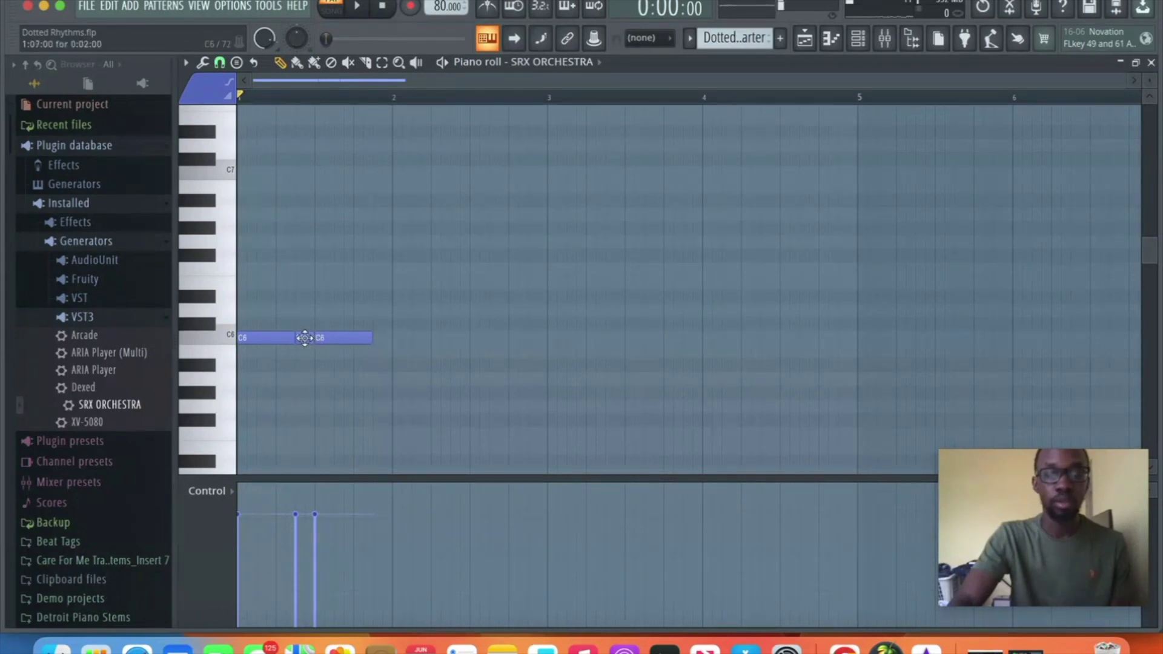
{"action": "left_click", "coordinate": [382, 338]}
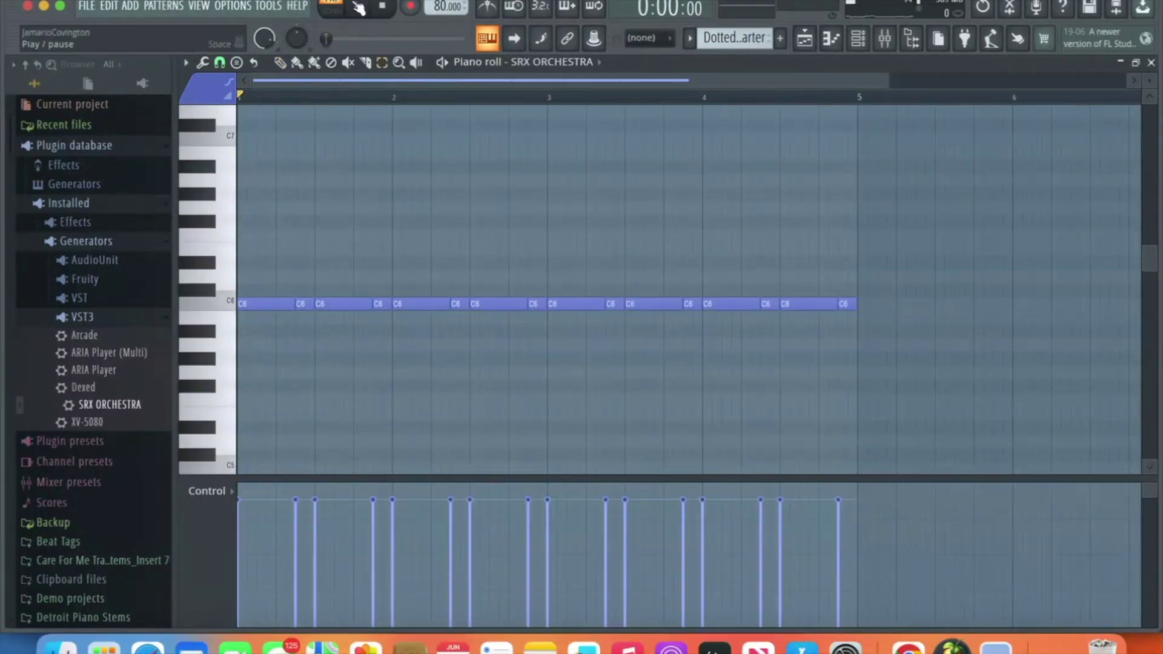
{"action": "left_click", "coordinate": [358, 6]}
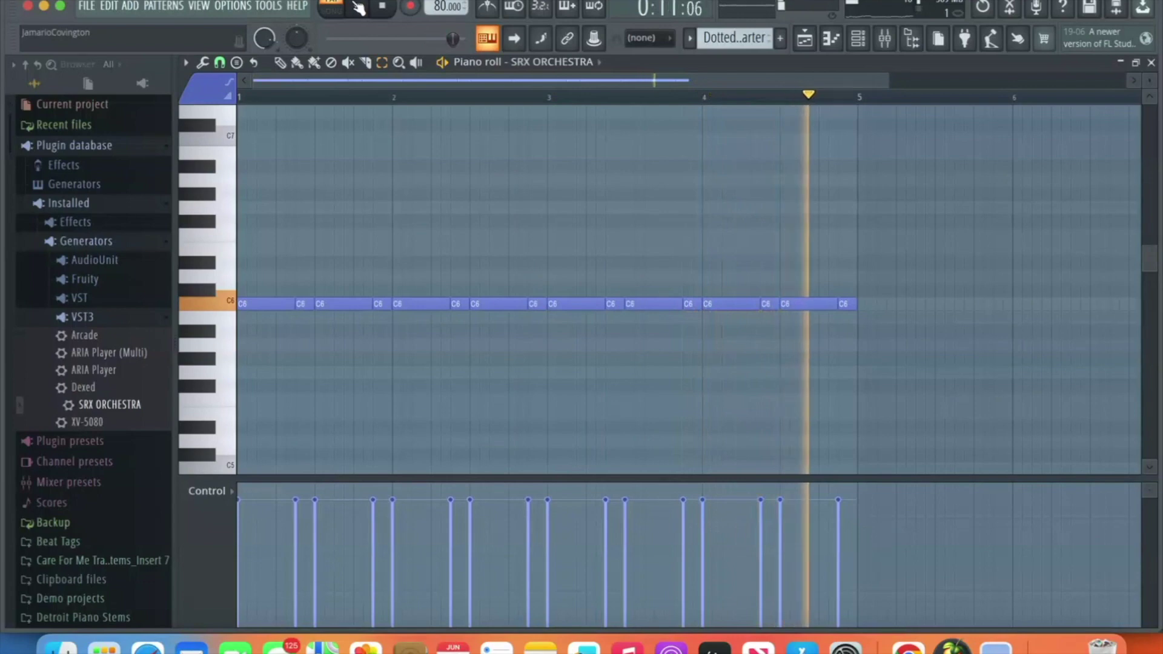
{"action": "left_click", "coordinate": [359, 7]}
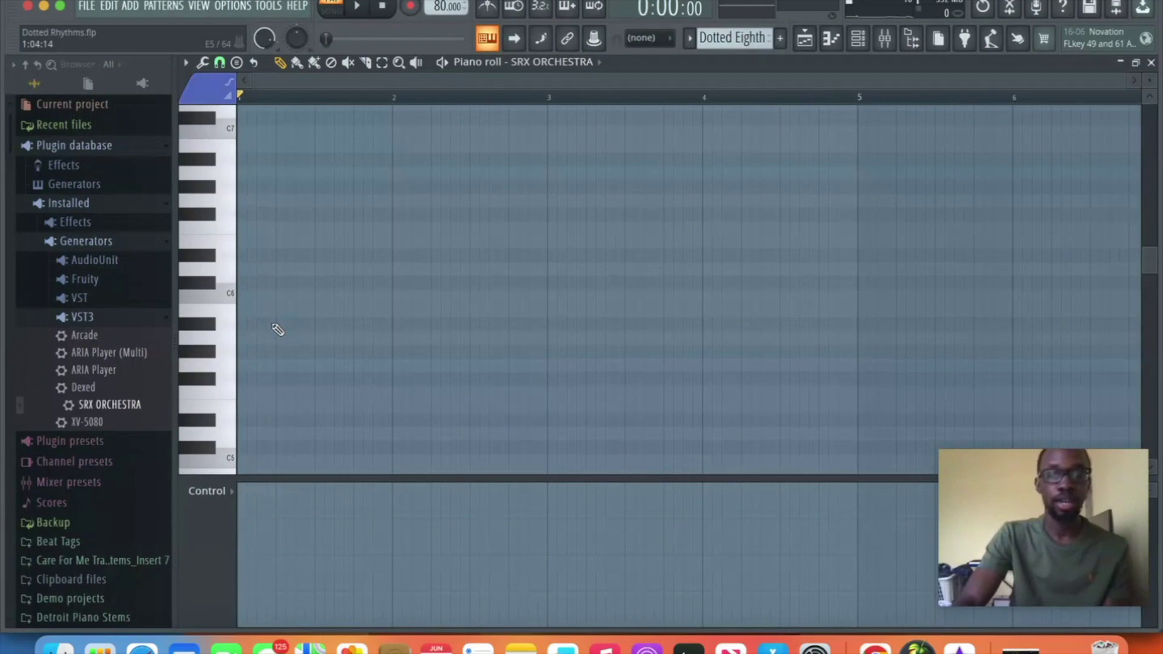
- In the Dotted Eighth pattern, place a three-step C6 at the start of bar 1 followed by a one-step C6
{"action": "left_click", "coordinate": [242, 296]}
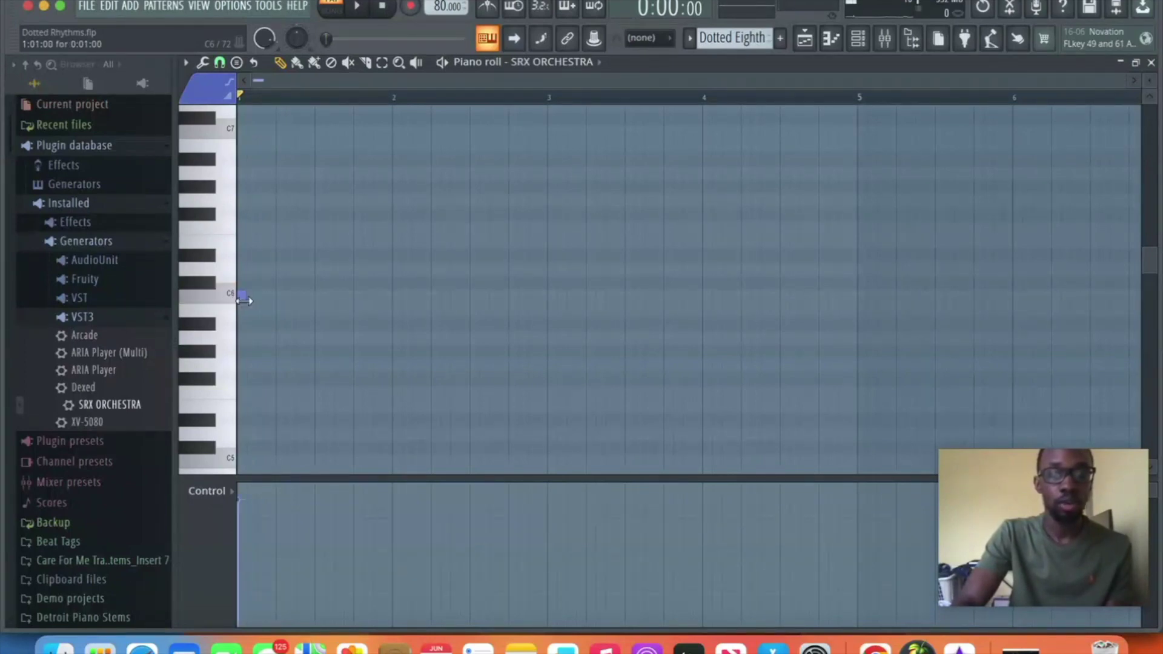
{"action": "left_click_drag", "start_coordinate": [244, 300], "coordinate": [260, 302]}
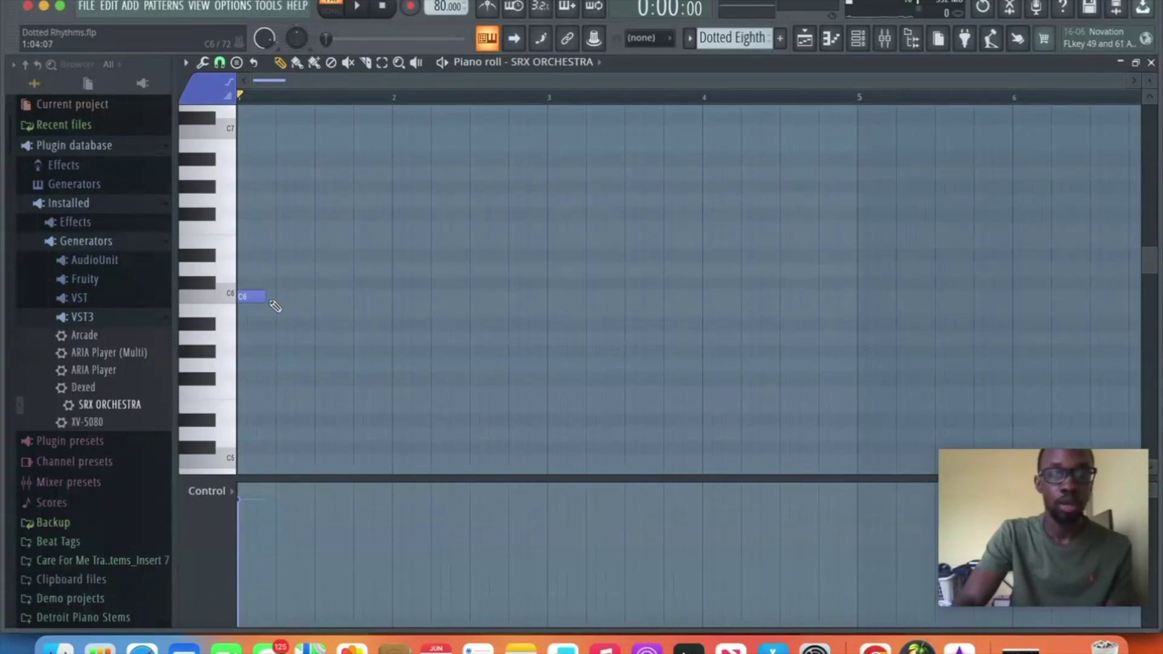
{"action": "left_click", "coordinate": [271, 301]}
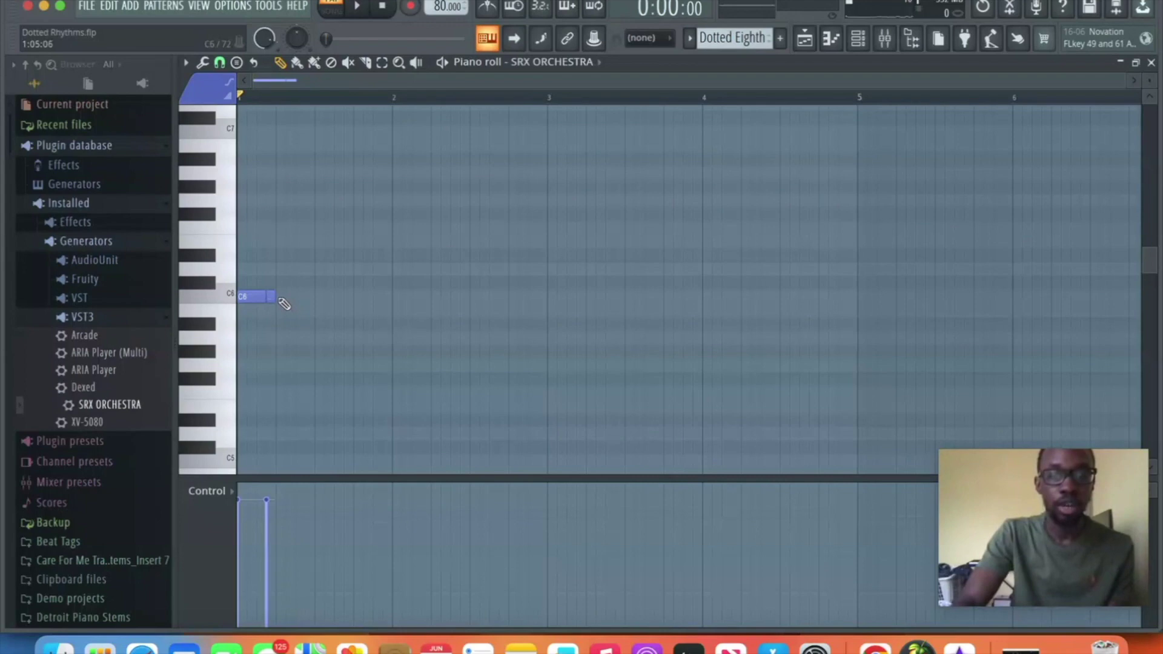
- Add a second three-step and one-step C6 pair on beat 2, and play the Dotted Eighth pattern
{"action": "left_click", "coordinate": [279, 300]}
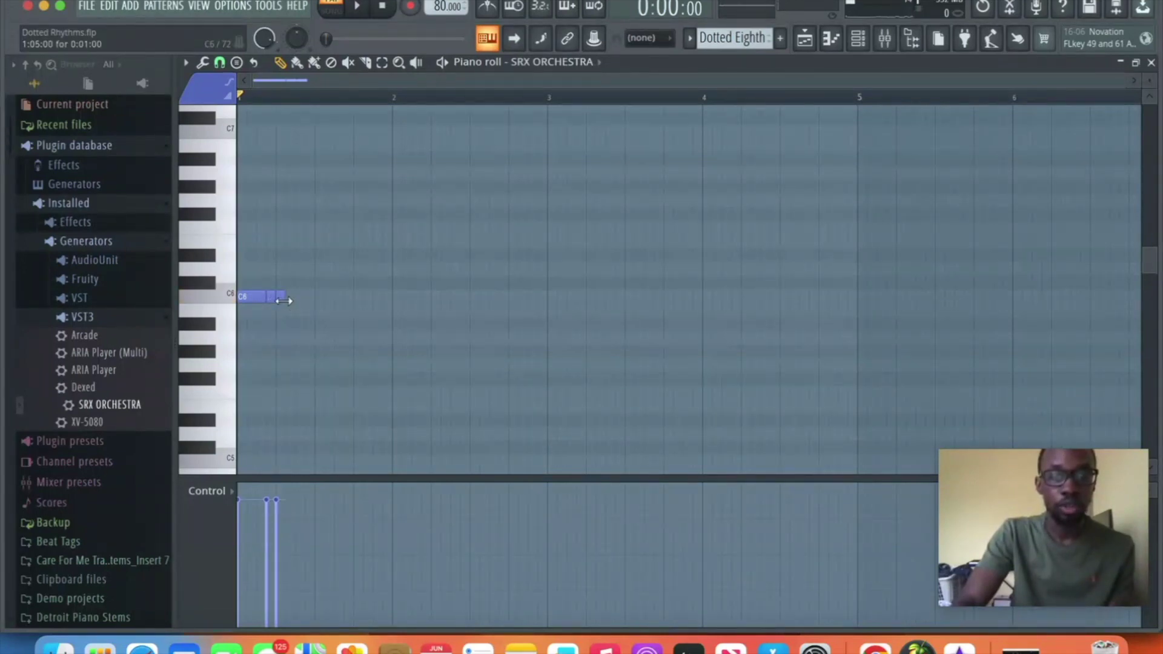
{"action": "left_click_drag", "start_coordinate": [287, 301], "coordinate": [300, 302]}
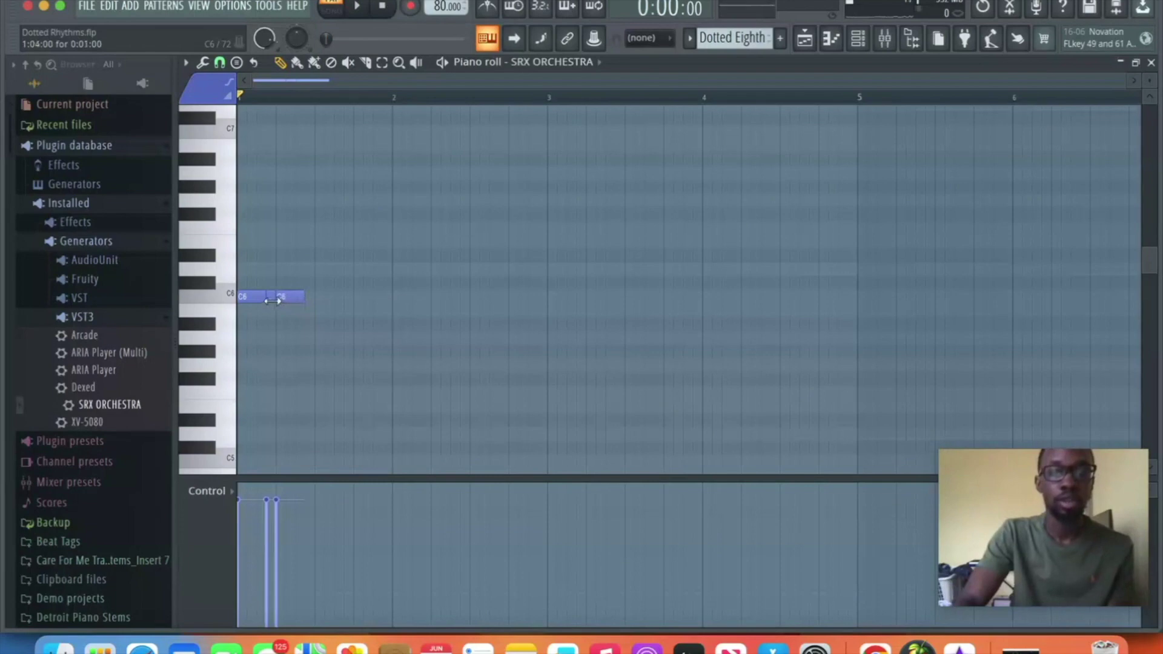
{"action": "left_click", "coordinate": [271, 299]}
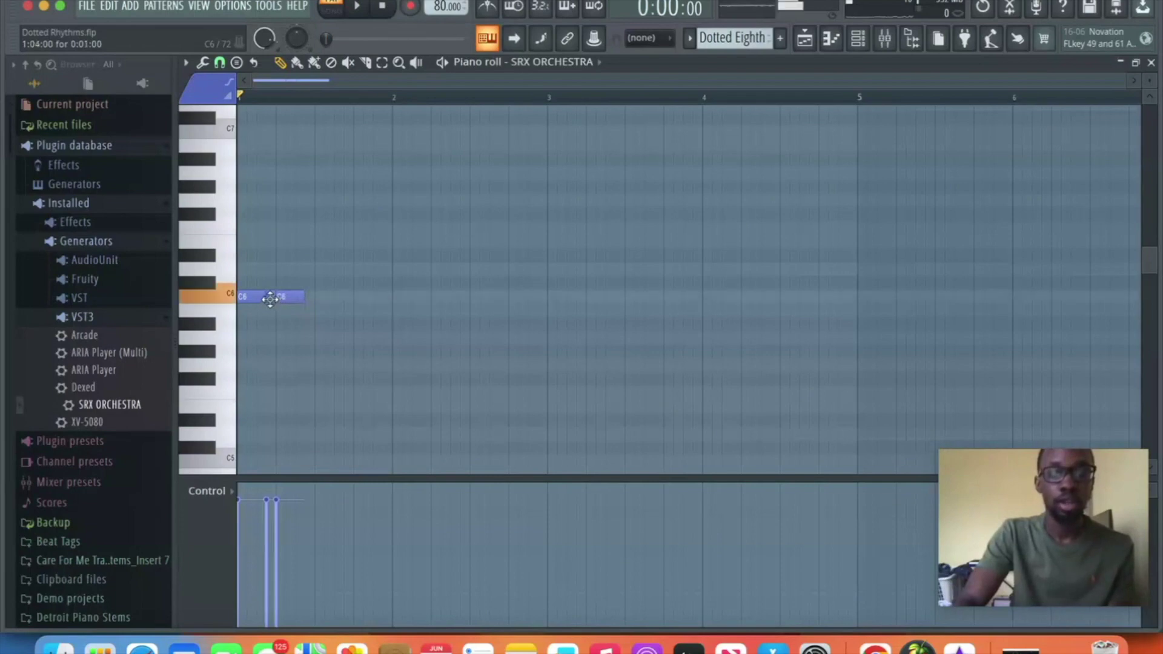
{"action": "left_click", "coordinate": [310, 300]}
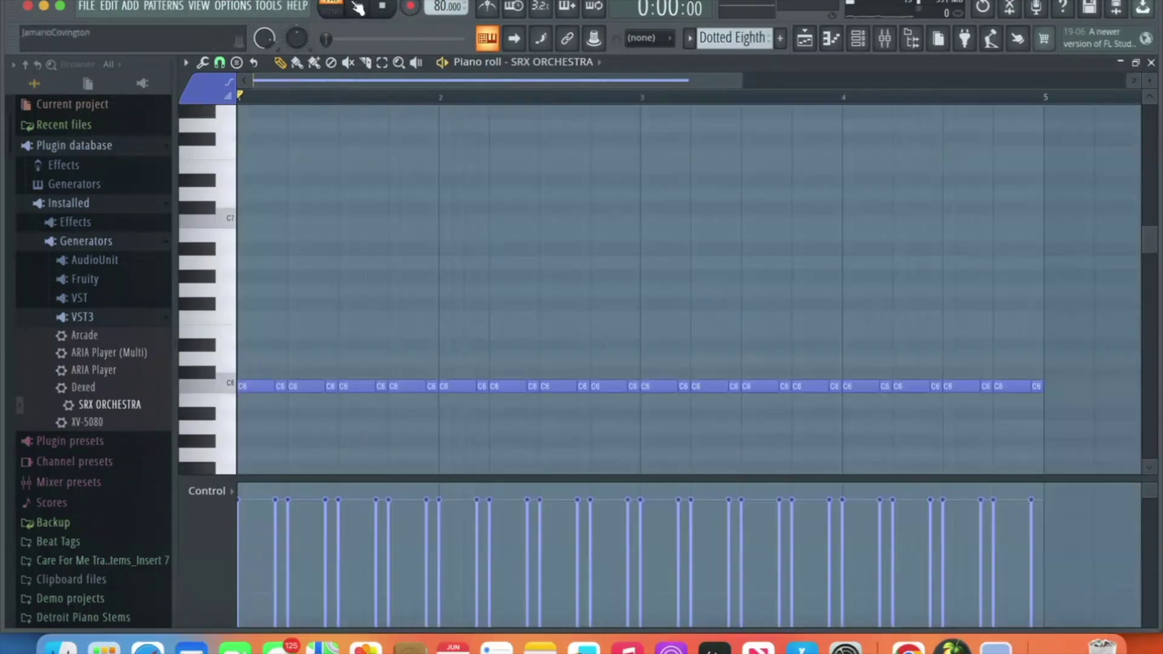
{"action": "left_click", "coordinate": [358, 7]}
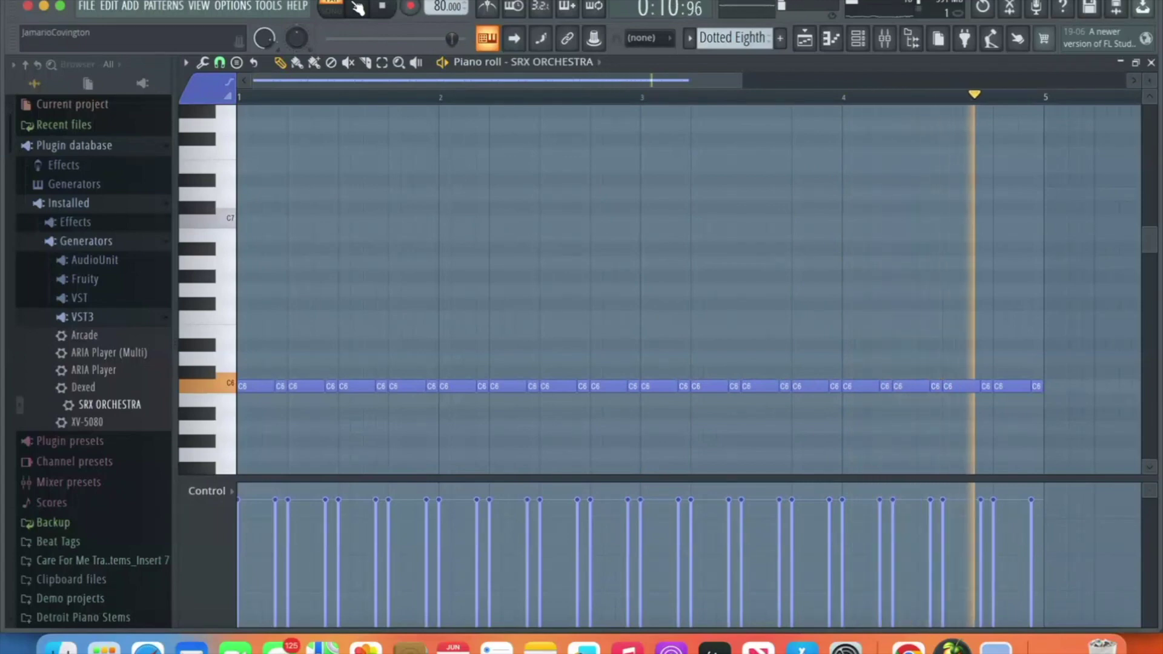
{"action": "left_click", "coordinate": [358, 7]}
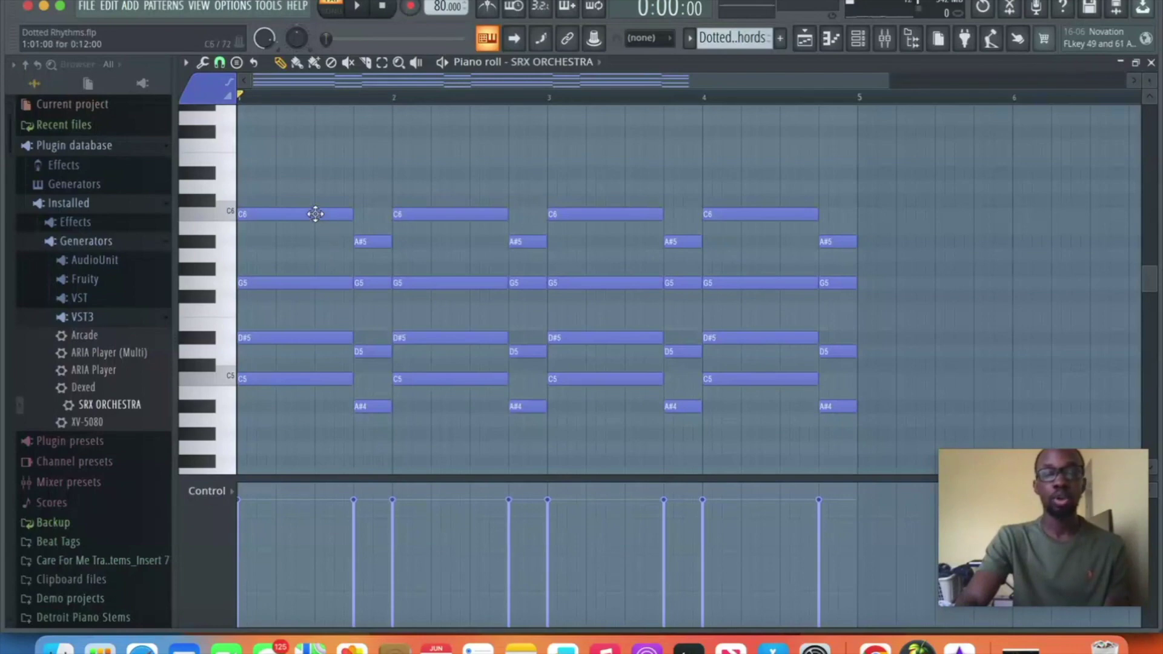
- Play back the Dotted Half Chords pattern to hear the alternating dotted half and quarter chords
{"action": "left_click", "coordinate": [382, 63]}
{"action": "mouse_move", "coordinate": [371, 217]}
{"action": "left_mouse_down"}
{"action": "mouse_move", "coordinate": [376, 424]}
{"action": "mouse_move", "coordinate": [368, 213]}
{"action": "left_mouse_up"}
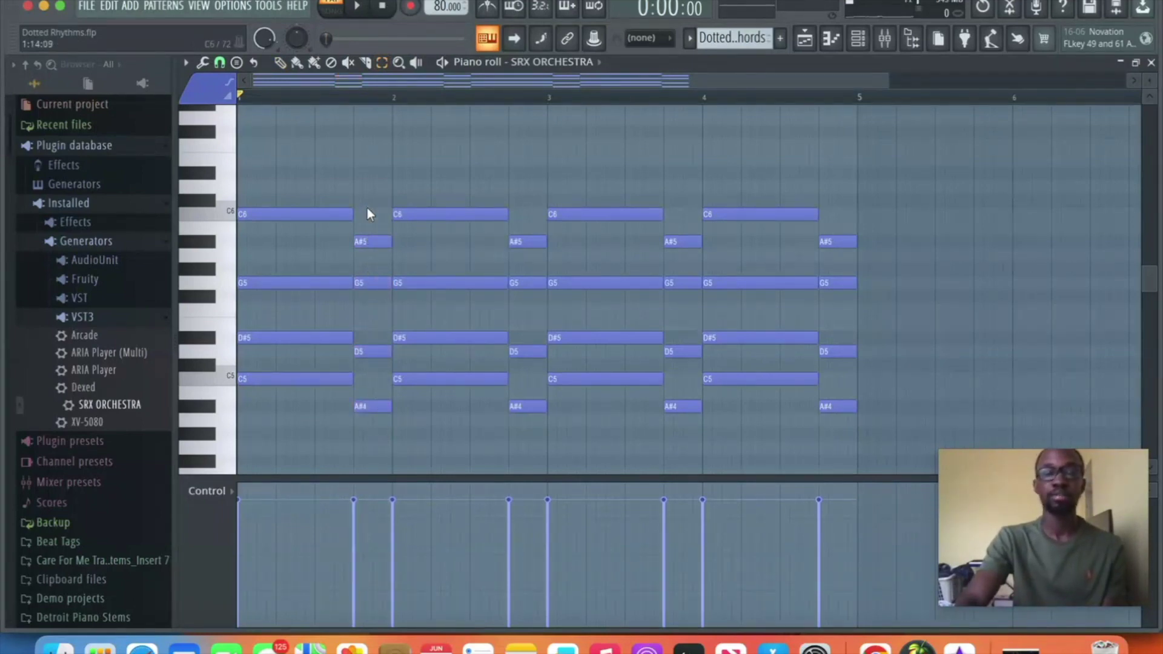
{"action": "left_click", "coordinate": [357, 5]}
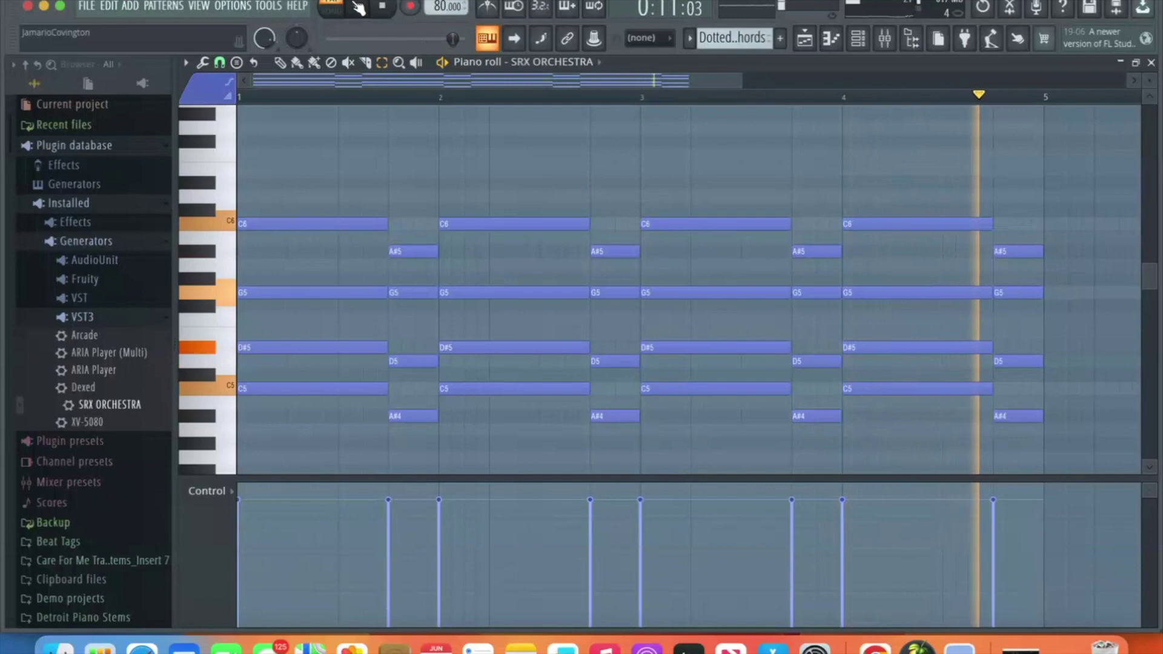
{"action": "key", "text": "space"}
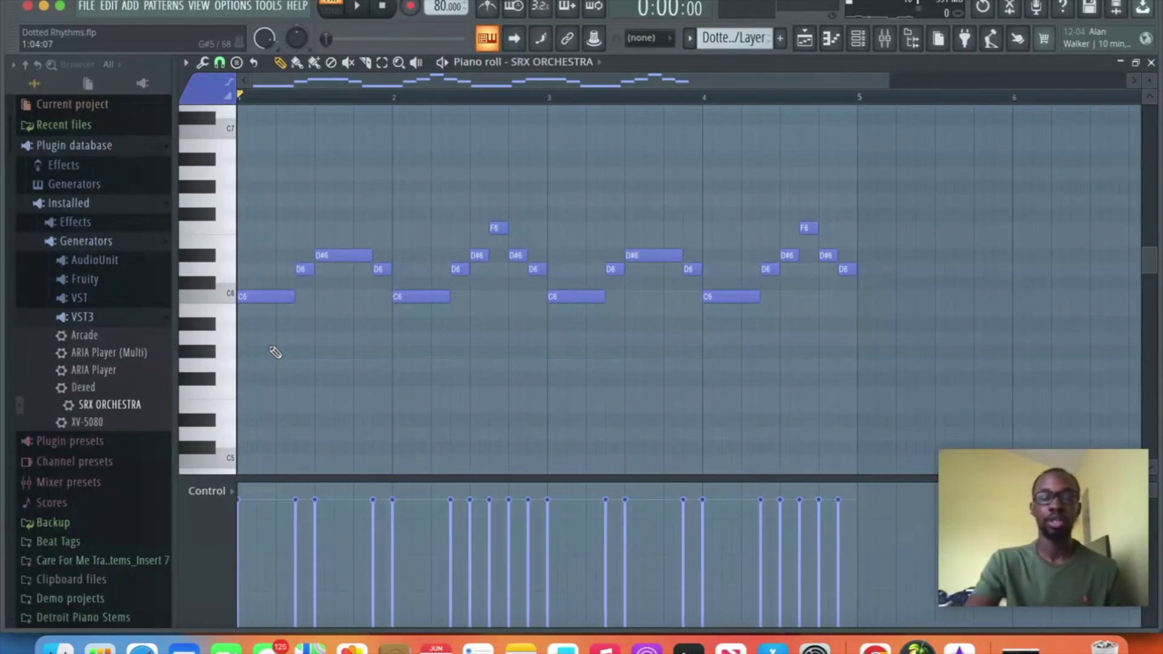
- Examine the dotted quarter and eighth note groups in bars 1 and 2 of the Dotted Quarter Melody/Layer pattern, and play it back
{"action": "left_click", "coordinate": [381, 62]}
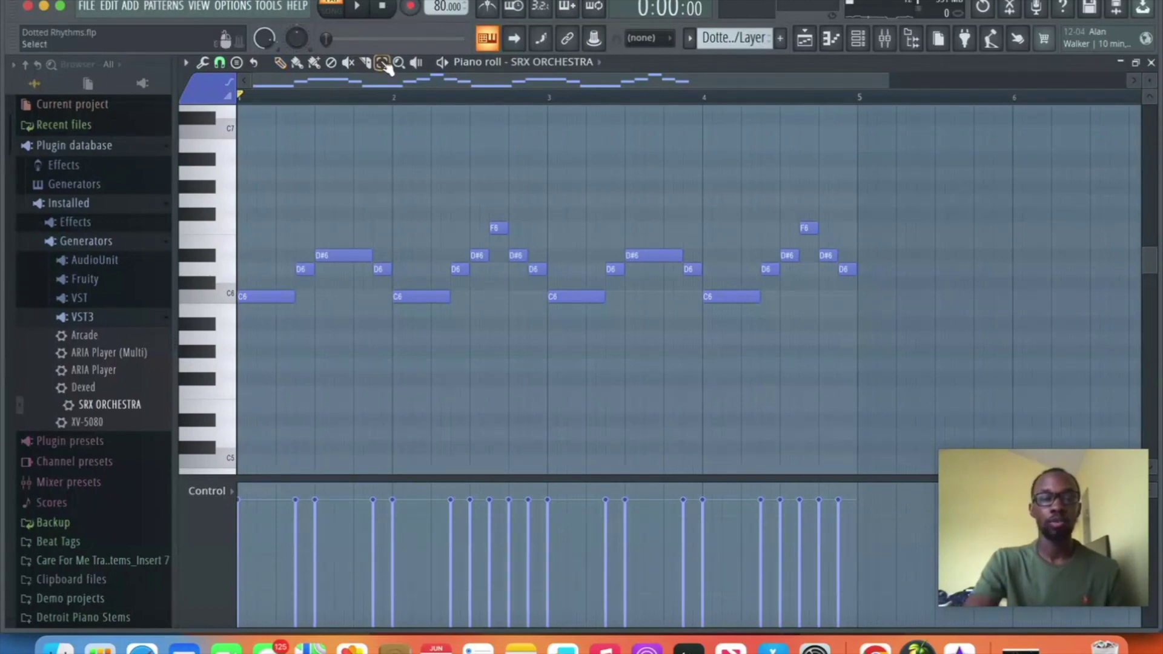
{"action": "left_click_drag", "start_coordinate": [253, 330], "coordinate": [309, 275]}
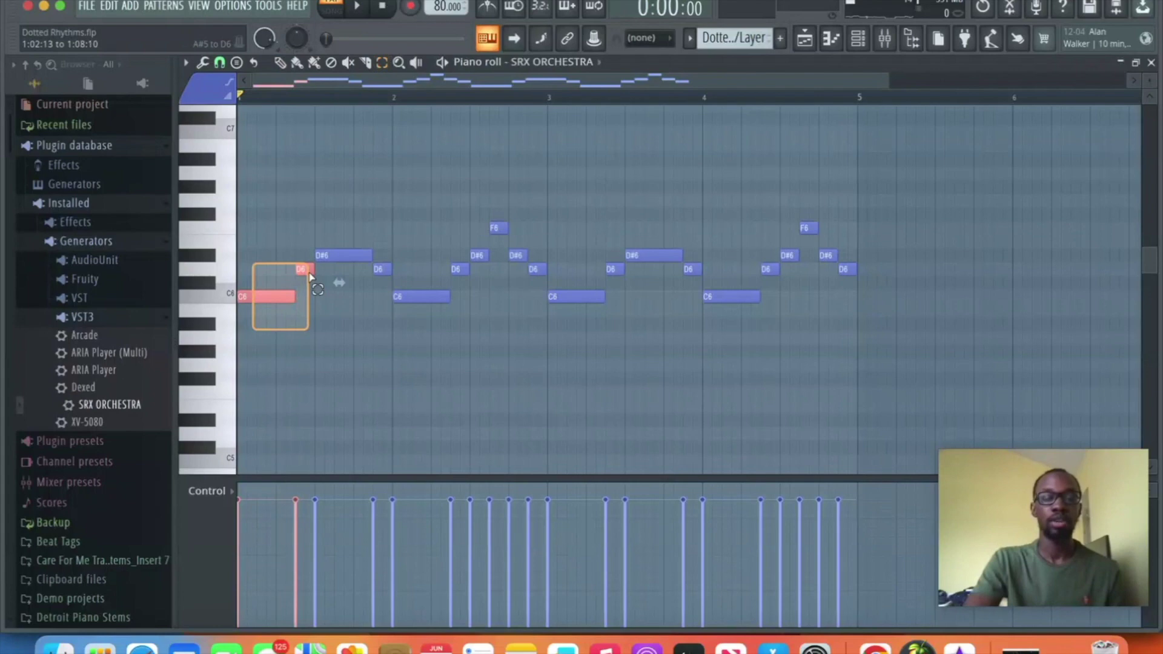
{"action": "left_click_drag", "start_coordinate": [333, 209], "coordinate": [382, 268]}
{"action": "left_click", "coordinate": [401, 318]}
{"action": "left_click_drag", "start_coordinate": [416, 326], "coordinate": [463, 267]}
{"action": "left_click", "coordinate": [477, 275]}
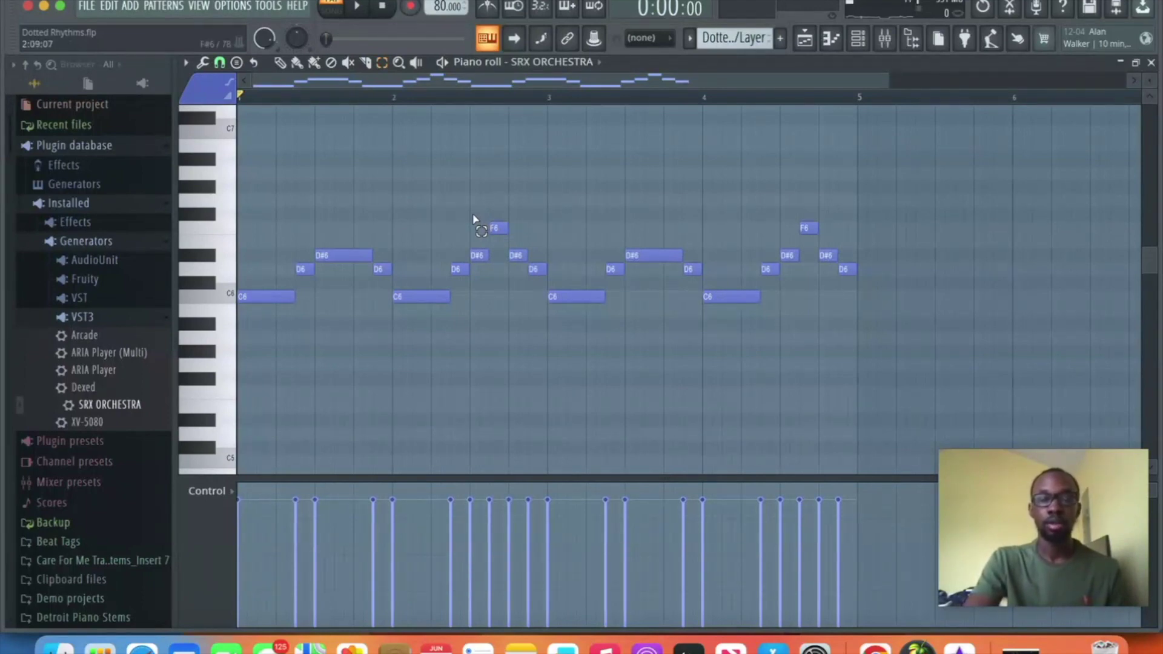
{"action": "left_click_drag", "start_coordinate": [473, 209], "coordinate": [542, 269]}
{"action": "left_click", "coordinate": [499, 316]}
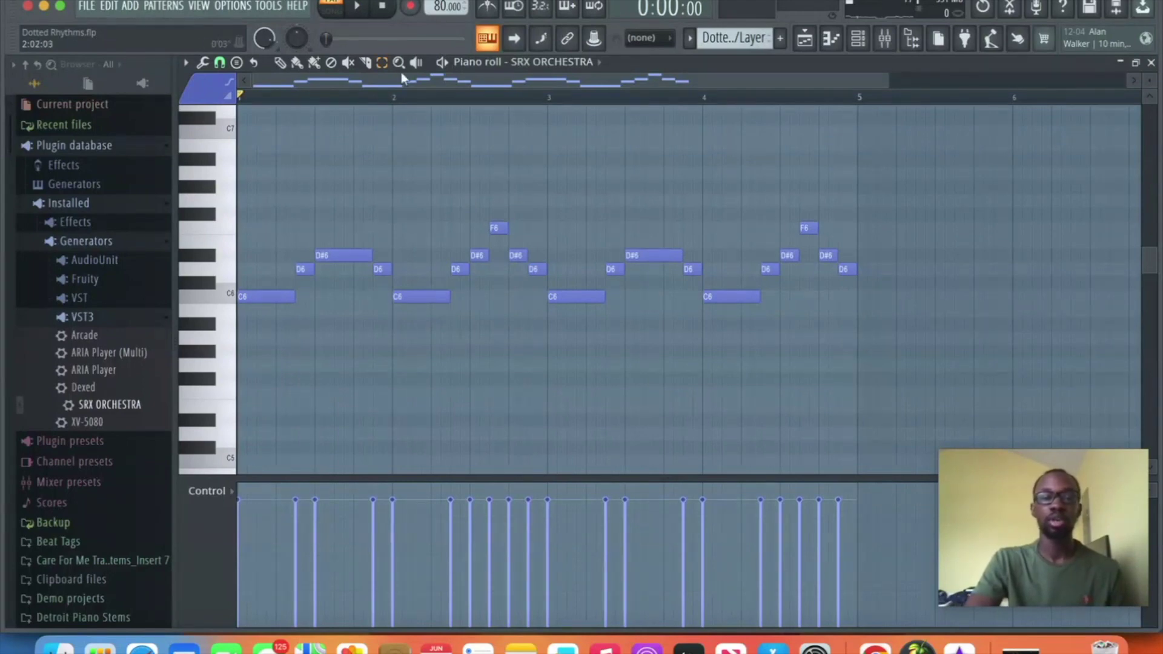
{"action": "left_click", "coordinate": [360, 9]}
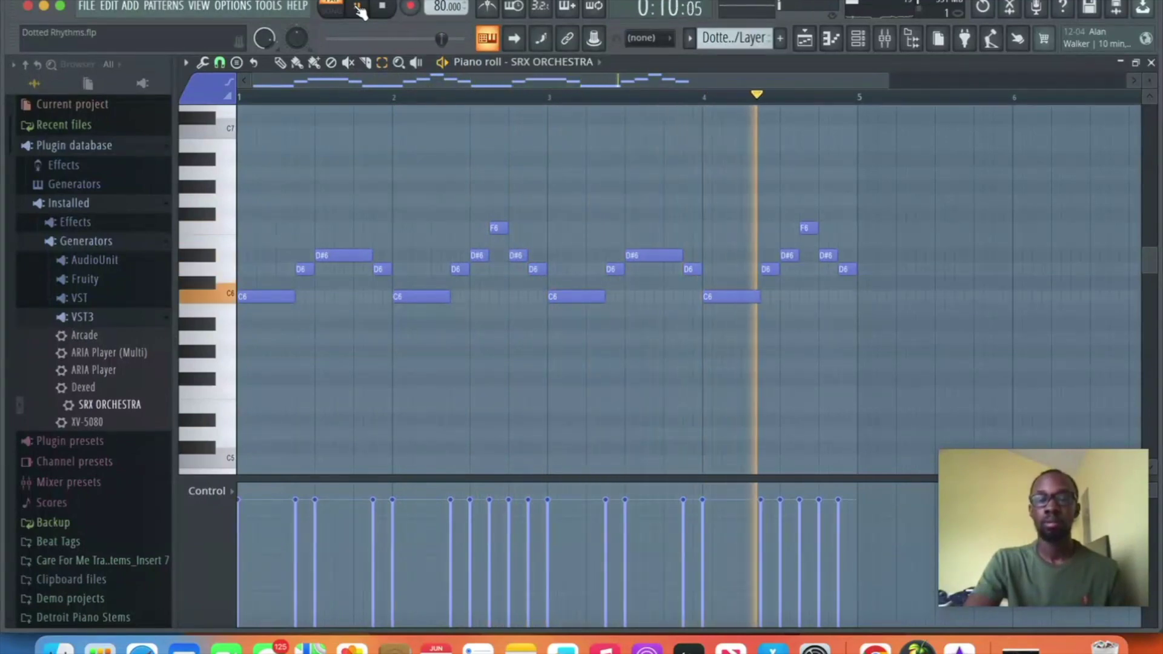
{"action": "left_click", "coordinate": [359, 8]}
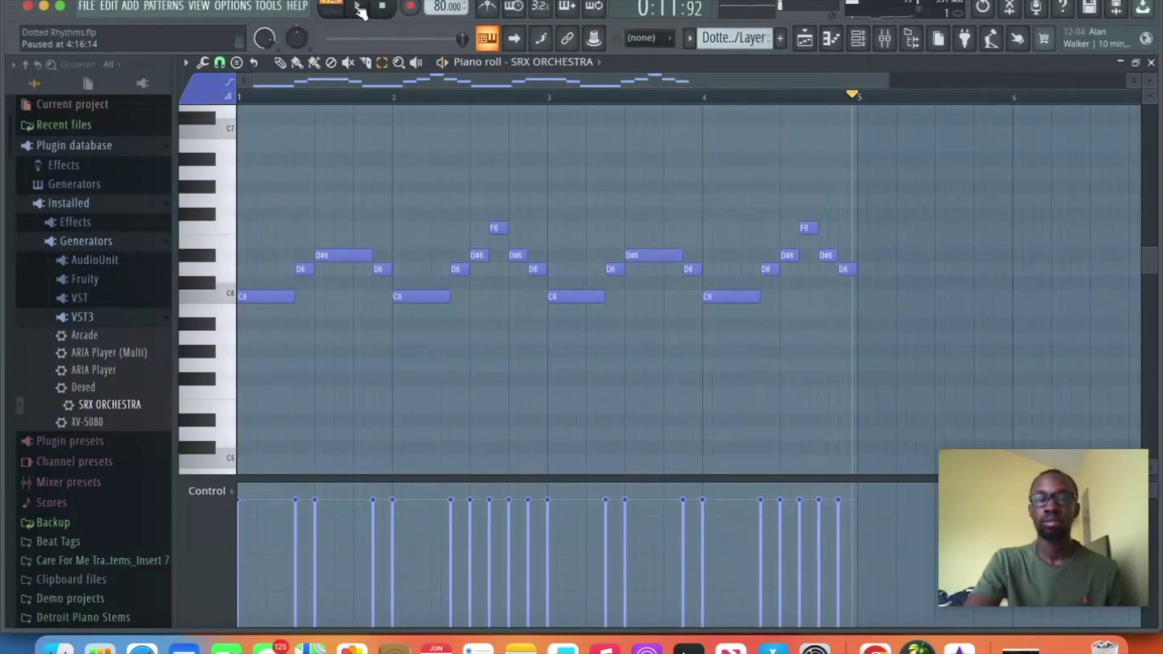
- Mute Track 7 in the playlist and play the arrangement from bar 9 in song mode
{"action": "left_click", "coordinate": [805, 39]}
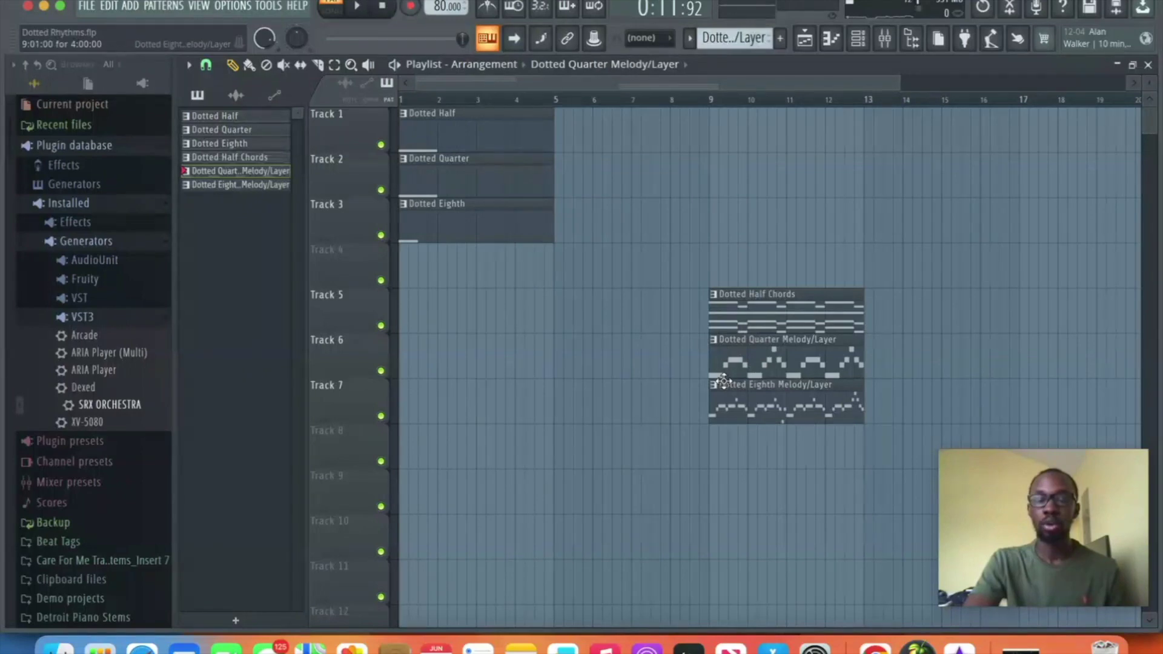
{"action": "left_click", "coordinate": [381, 417]}
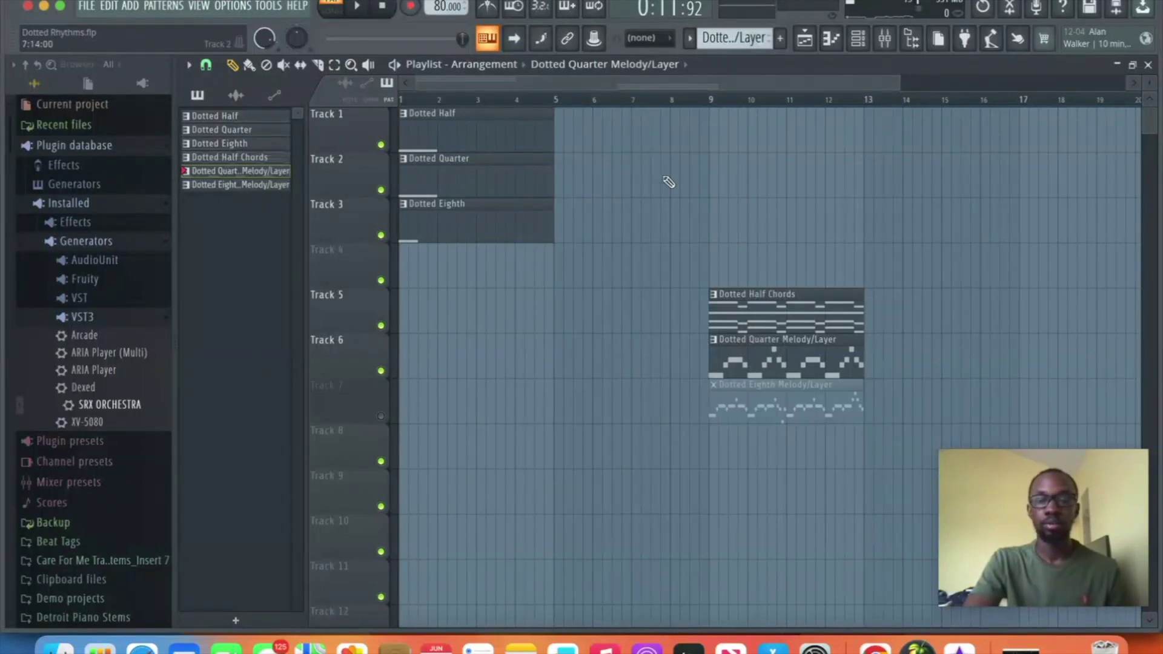
{"action": "left_click", "coordinate": [713, 101]}
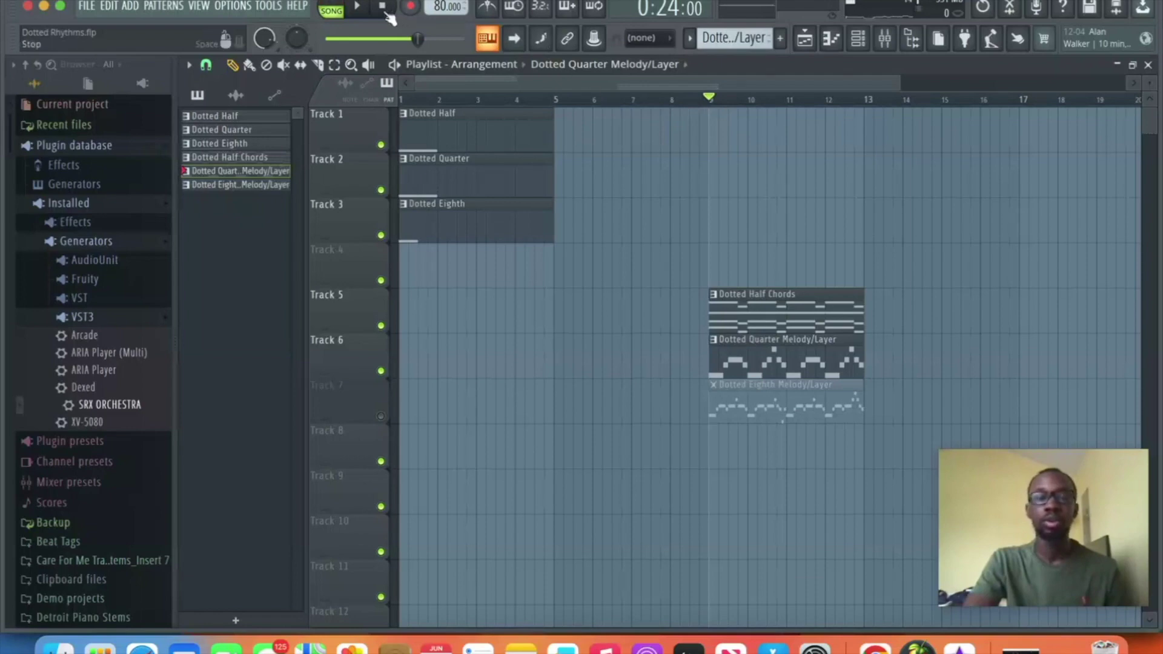
{"action": "left_click", "coordinate": [362, 9]}
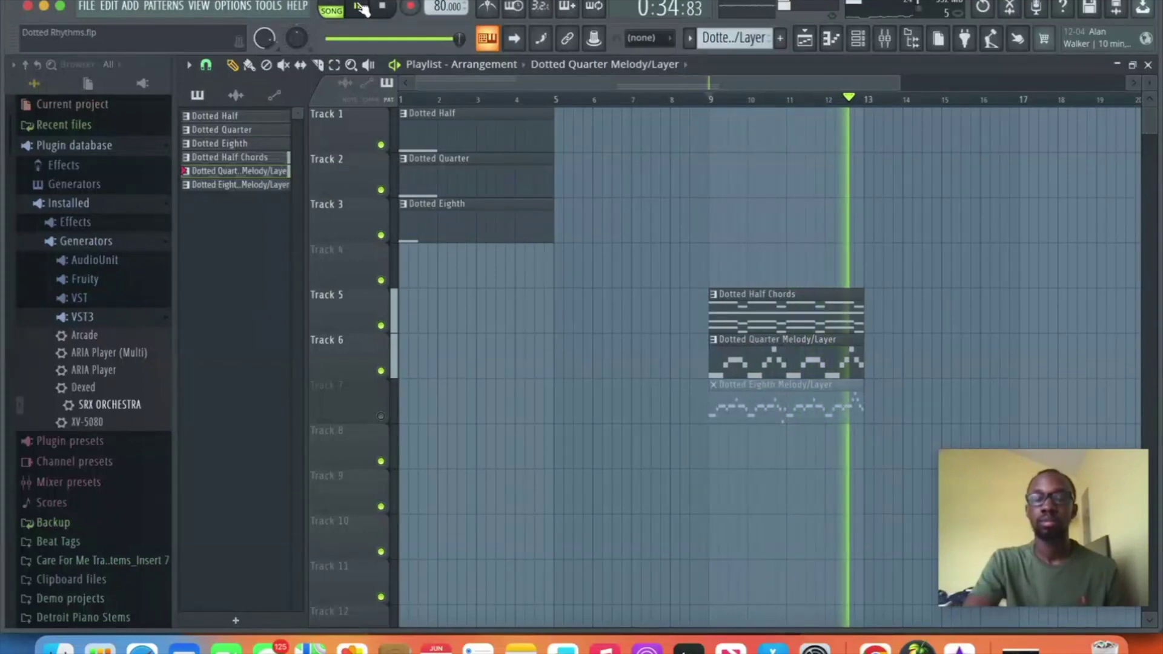
- Examine the dotted eighth and sixteenth note groups in bars 1 and 2 of the Dotted Eighth Melody/Layer pattern, and play it back in pattern mode
{"action": "left_click", "coordinate": [361, 9]}
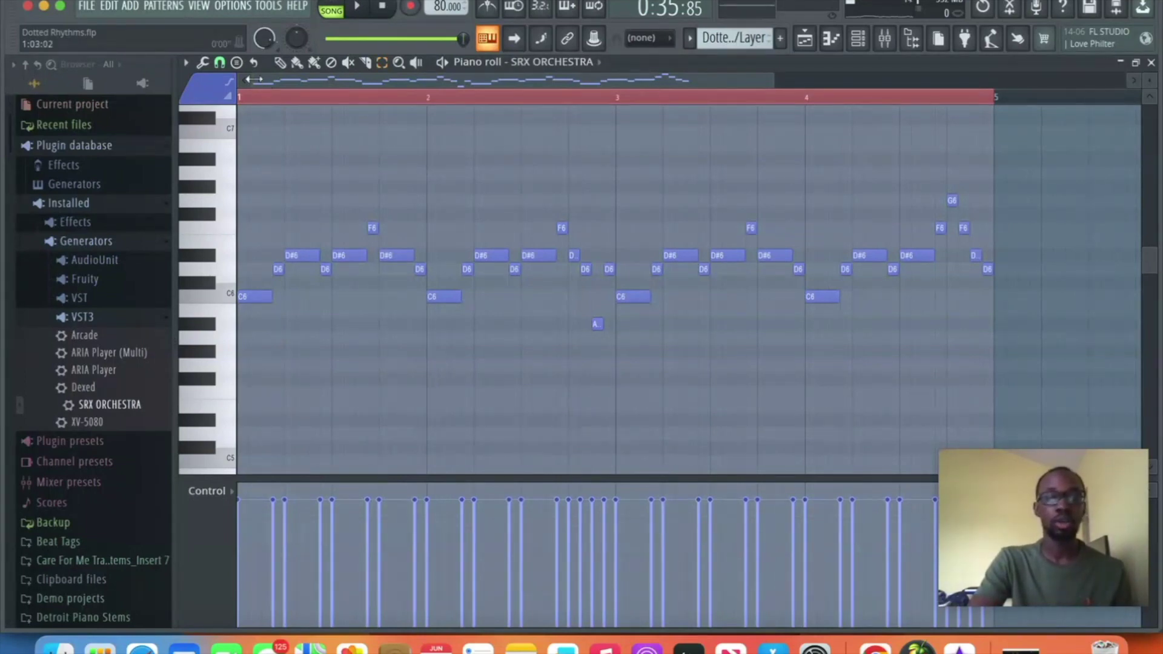
{"action": "left_click", "coordinate": [240, 99]}
{"action": "left_click_drag", "start_coordinate": [254, 343], "coordinate": [421, 220]}
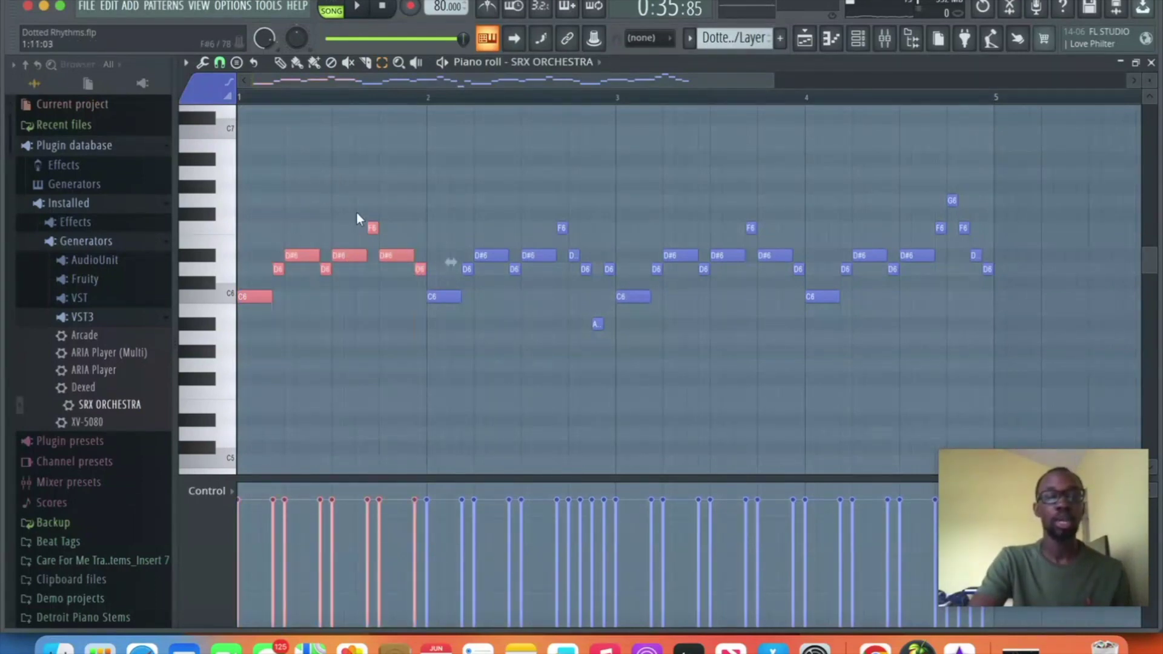
{"action": "left_click", "coordinate": [443, 364]}
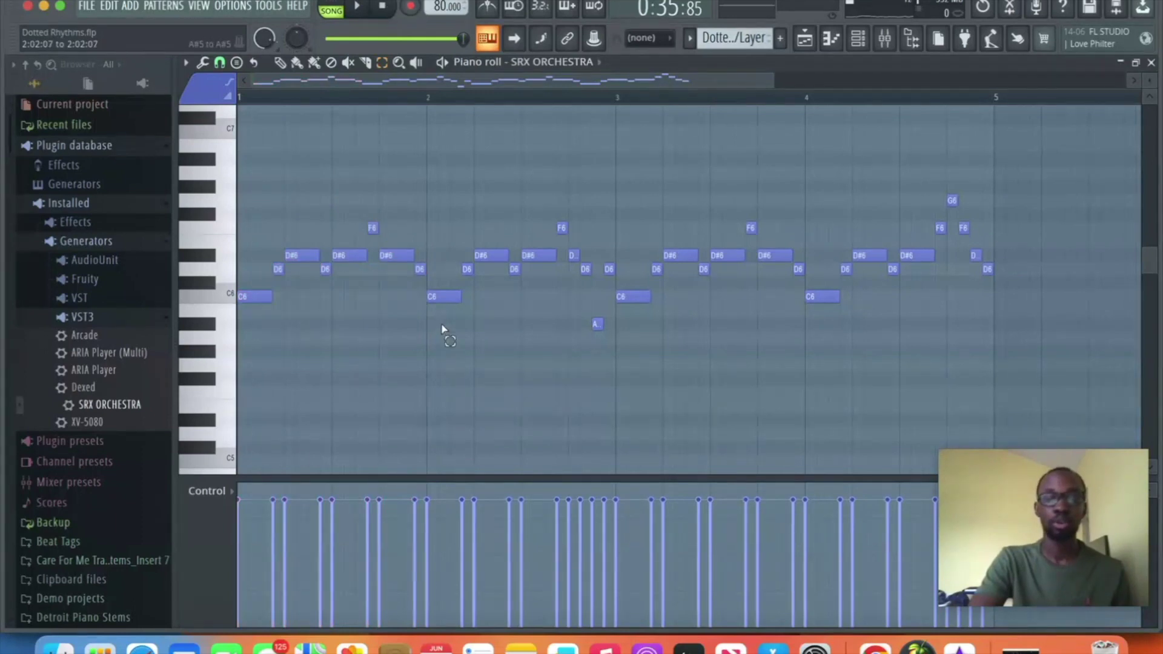
{"action": "left_click_drag", "start_coordinate": [442, 329], "coordinate": [559, 228]}
{"action": "left_click", "coordinate": [558, 347]}
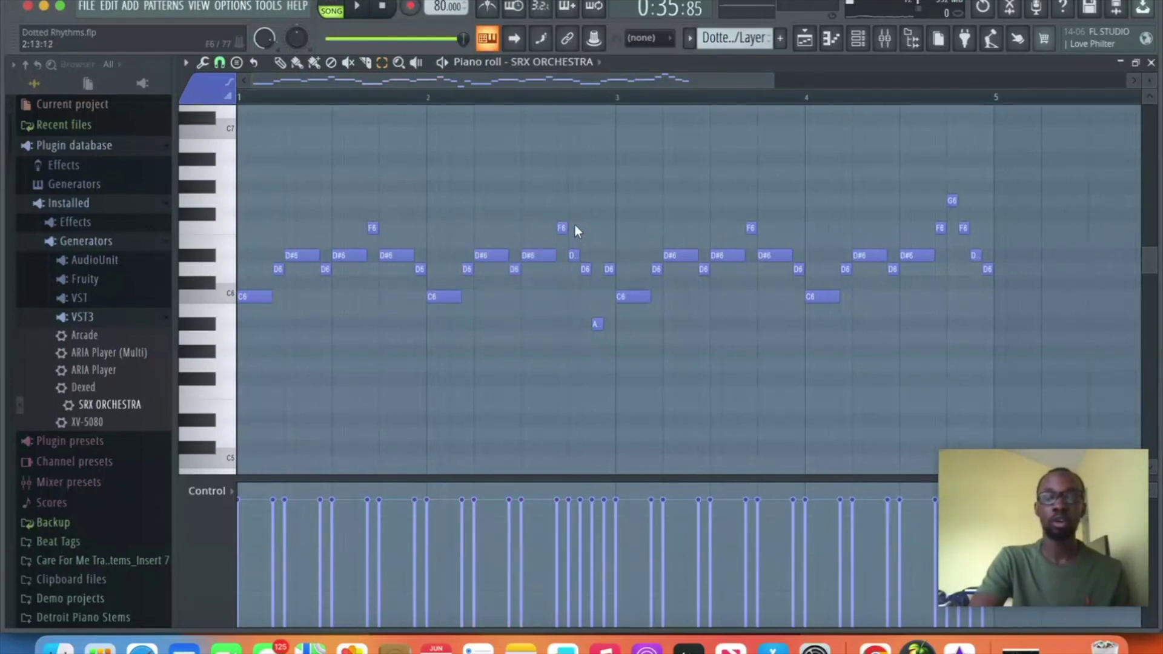
{"action": "left_click_drag", "start_coordinate": [575, 223], "coordinate": [611, 327]}
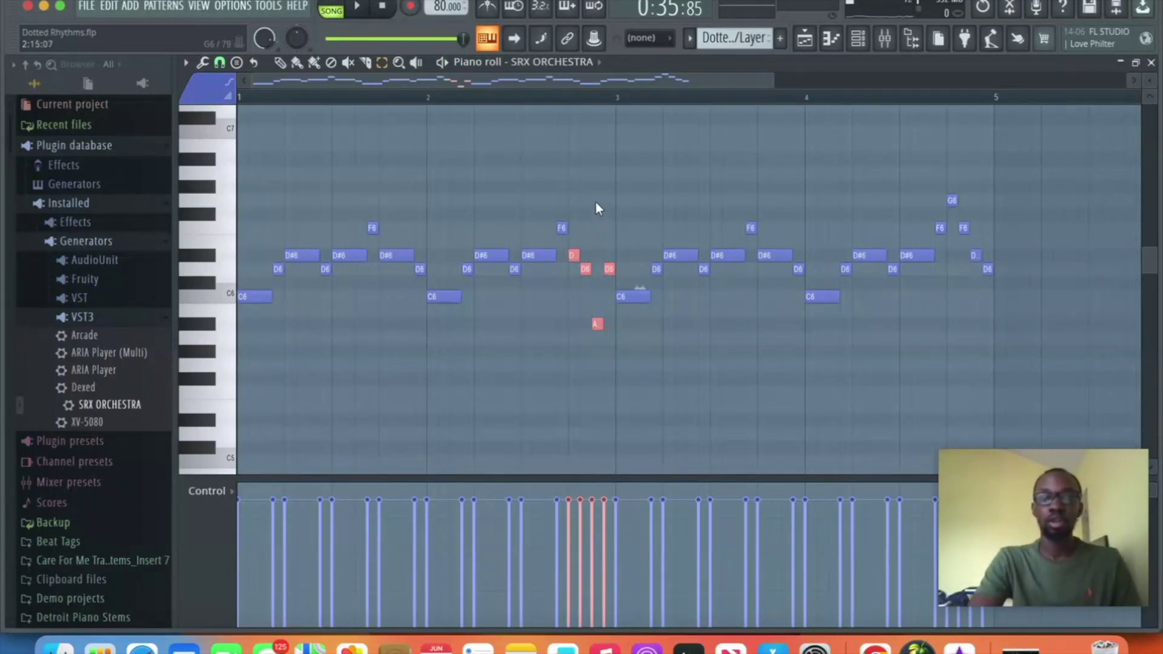
{"action": "left_click", "coordinate": [563, 295], "text": "ctrl"}
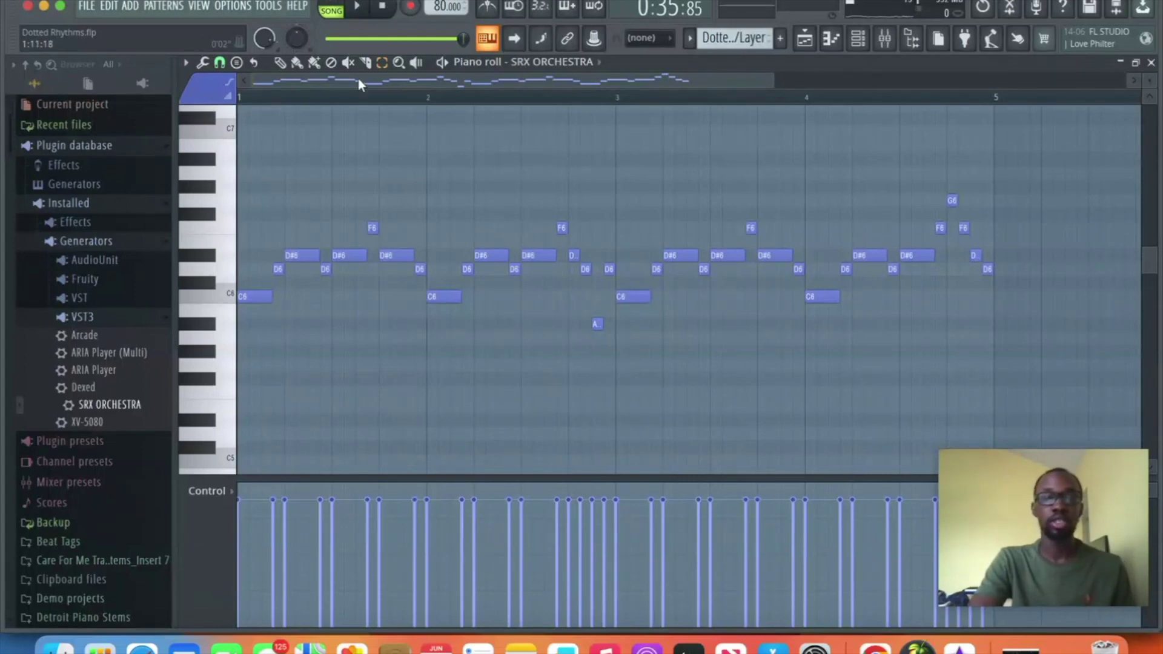
{"action": "left_click", "coordinate": [365, 7]}
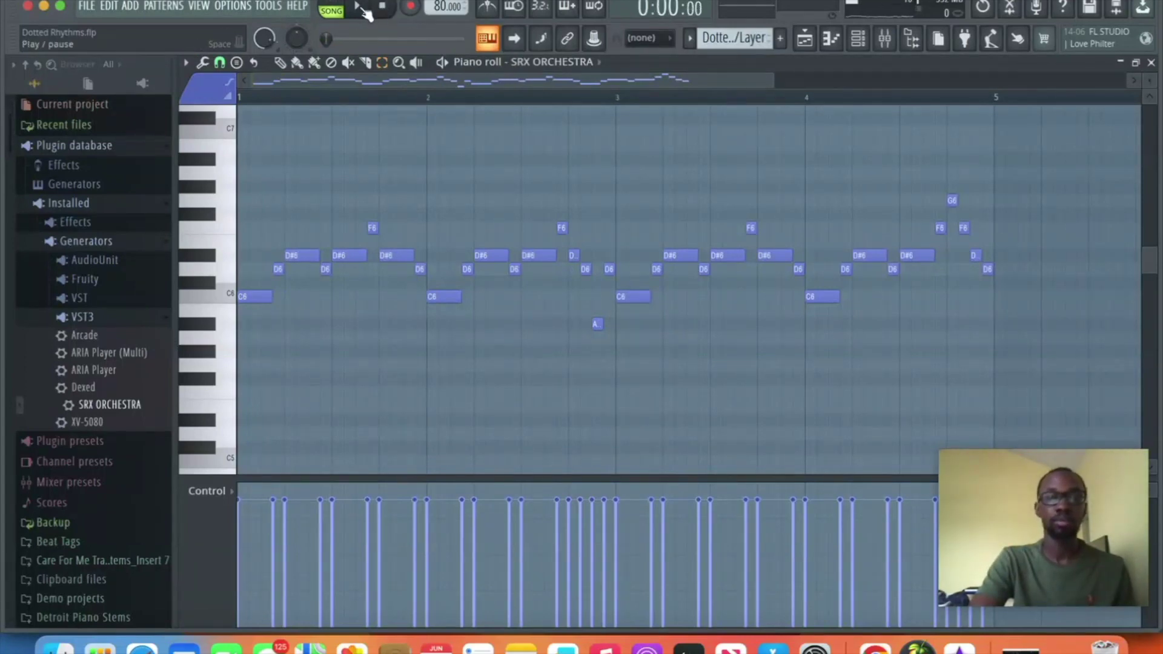
{"action": "left_click", "coordinate": [358, 7]}
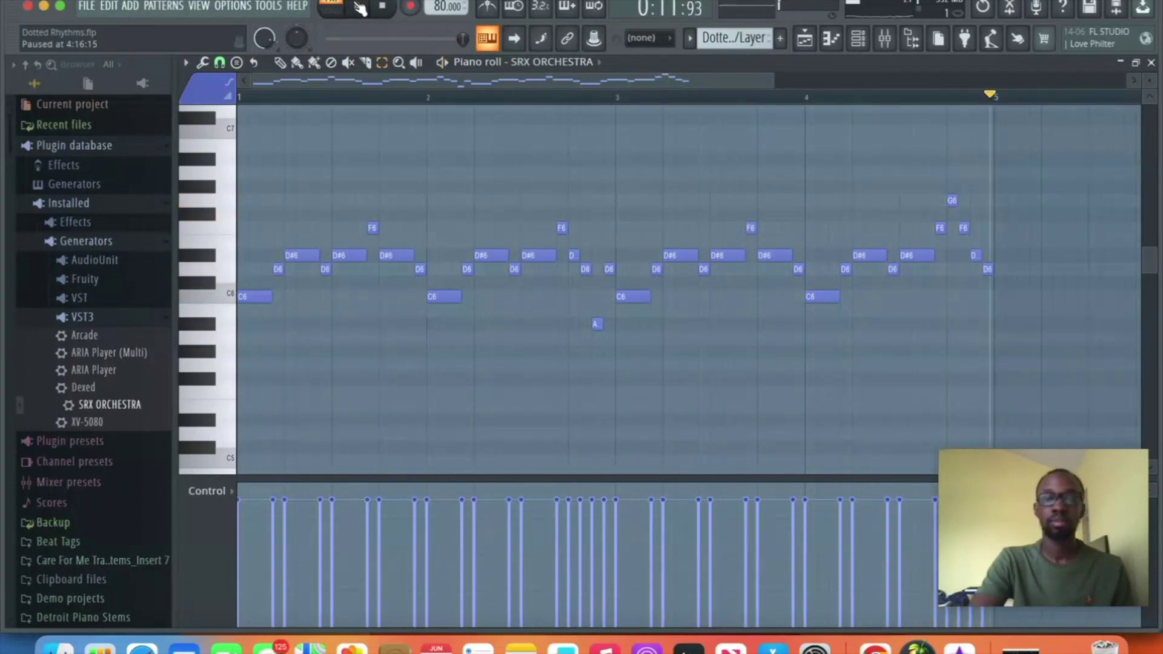
- Mute Track 6 in the playlist and play the Dotted Half Chords with the Dotted Eighth Melody/Layer from bar 9 in song mode
{"action": "left_click", "coordinate": [804, 39]}
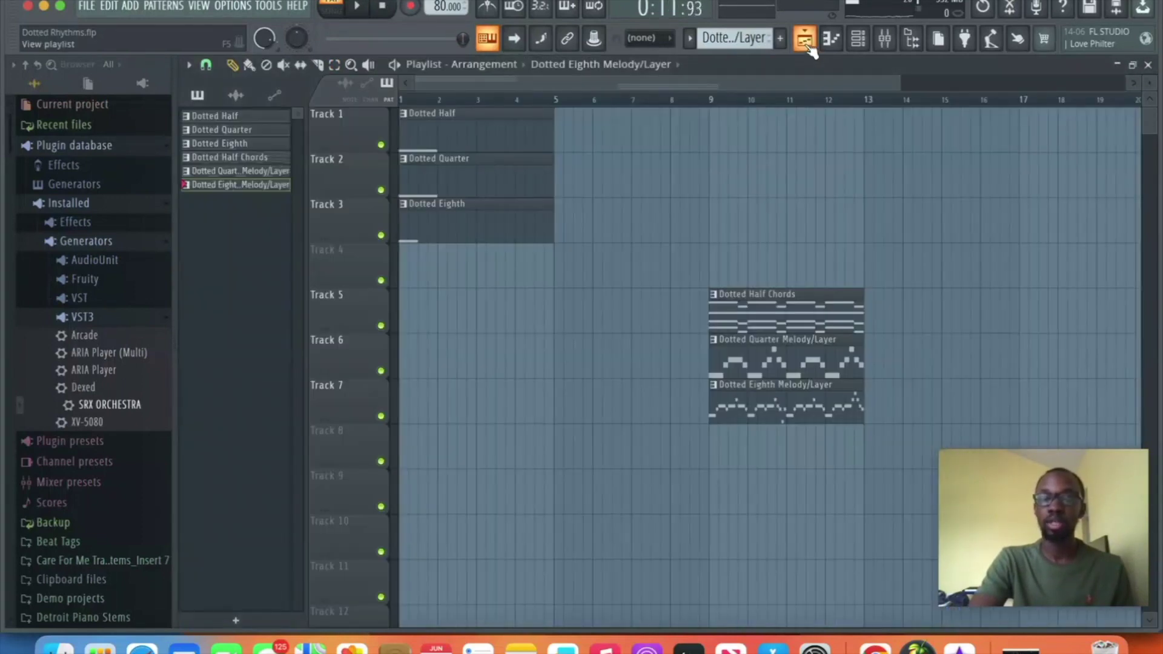
{"action": "left_click", "coordinate": [380, 370]}
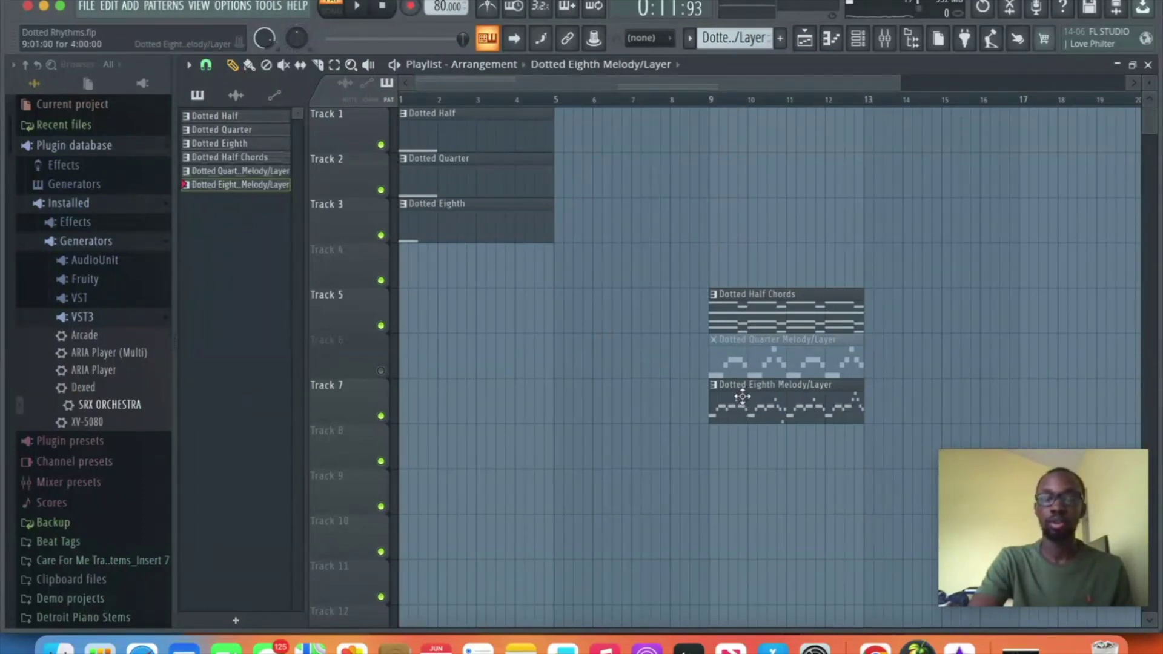
{"action": "left_click", "coordinate": [713, 103]}
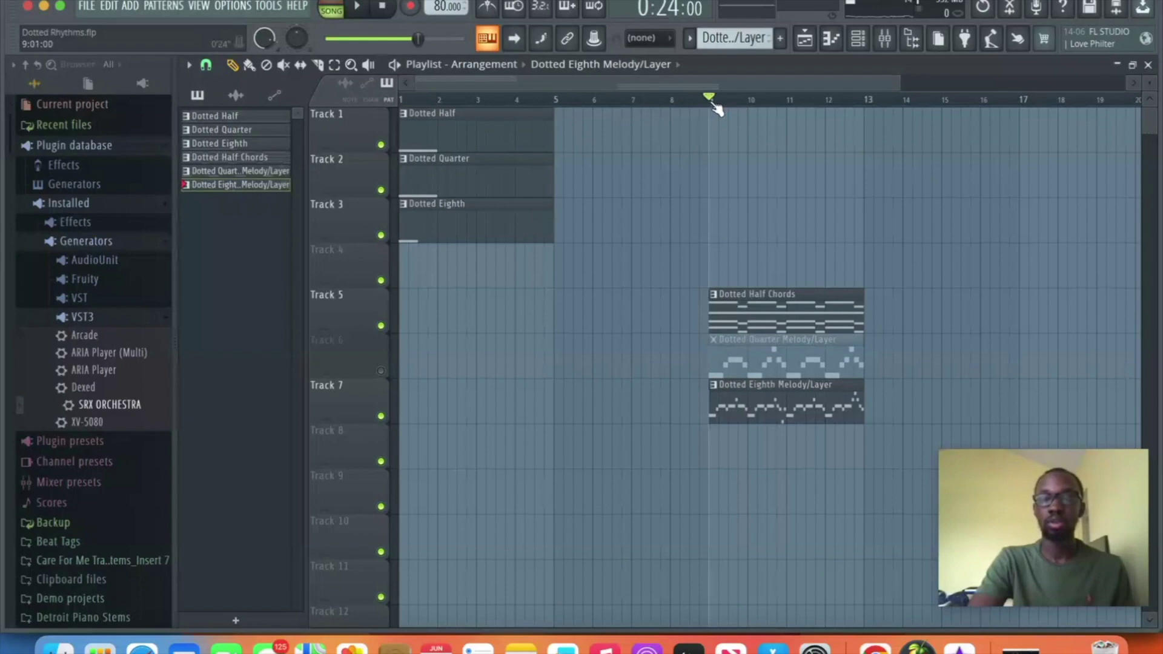
{"action": "left_click", "coordinate": [363, 8]}
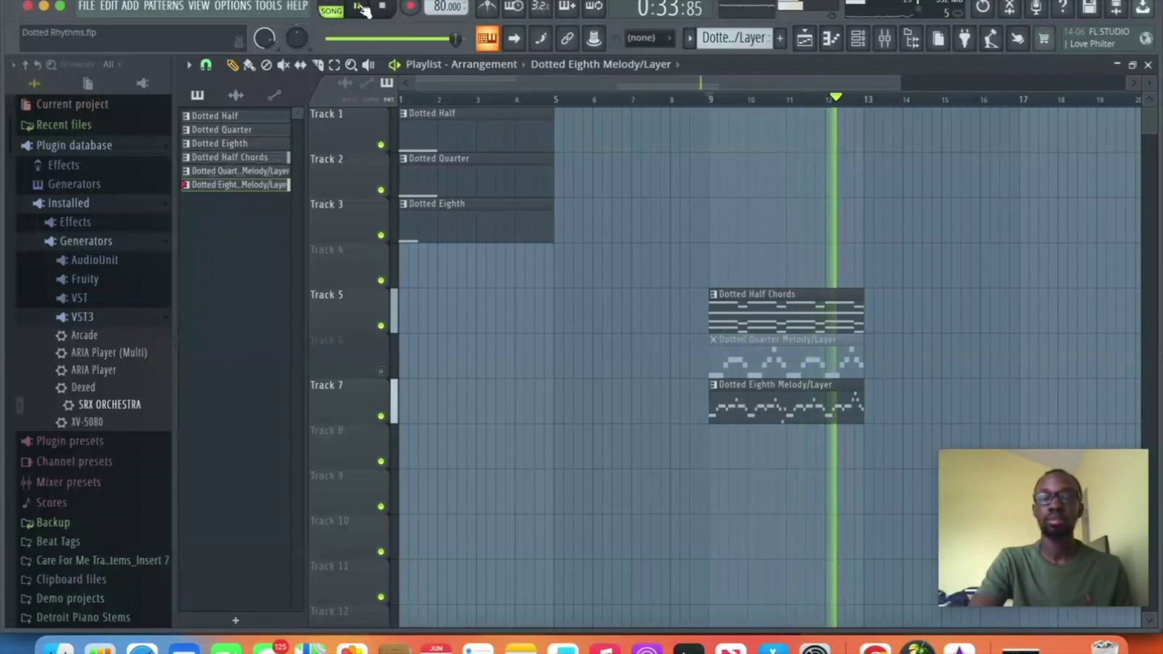
{"action": "left_click", "coordinate": [362, 10]}
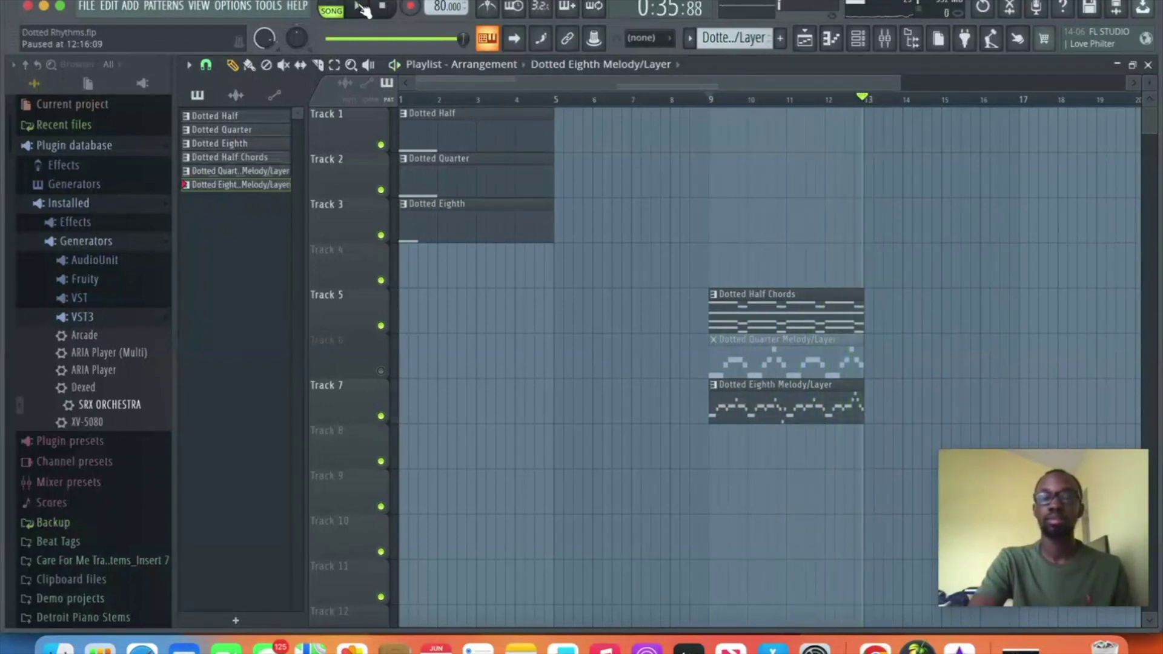
- Unmute Track 6 in the playlist to bring back the Dotted Quarter Melody/Layer
{"action": "left_click", "coordinate": [381, 371]}
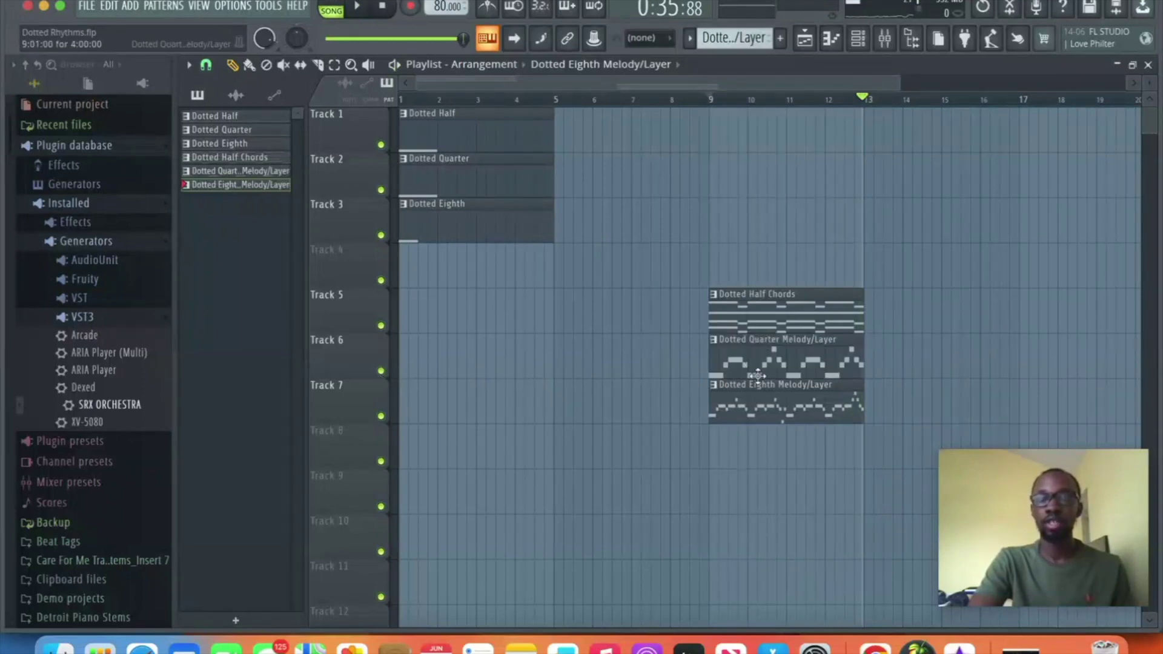